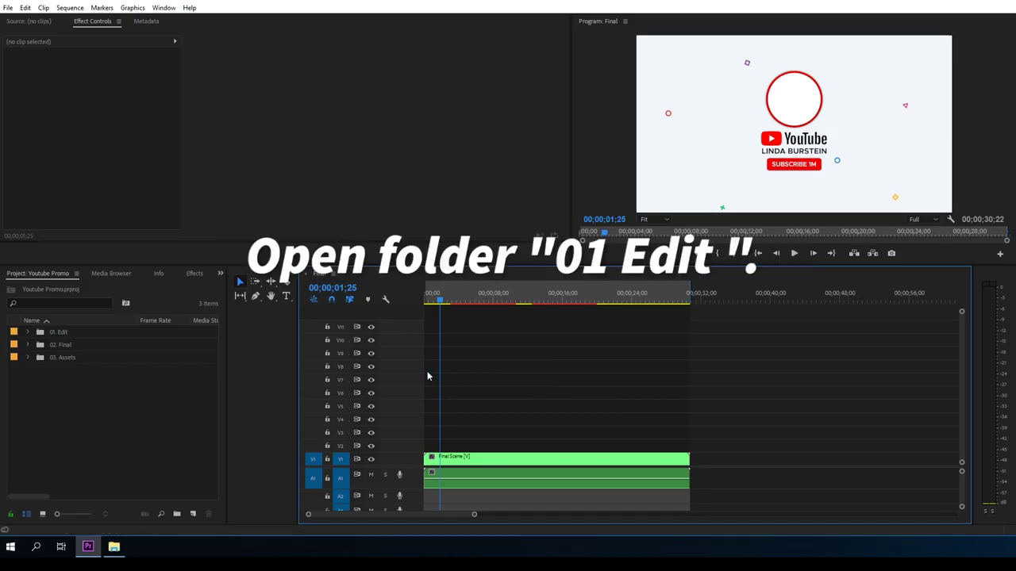
- Expand the 01. Edit bin and its Photo folder to reveal the Photo 01 sequence, then bring up File Explorer
click(29, 333)
click(38, 345)
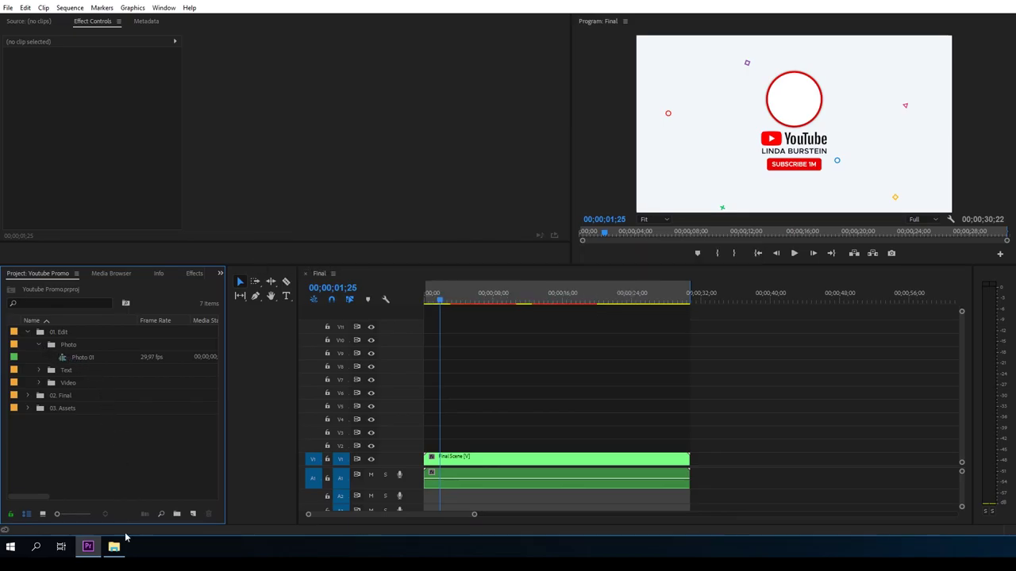
click(118, 550)
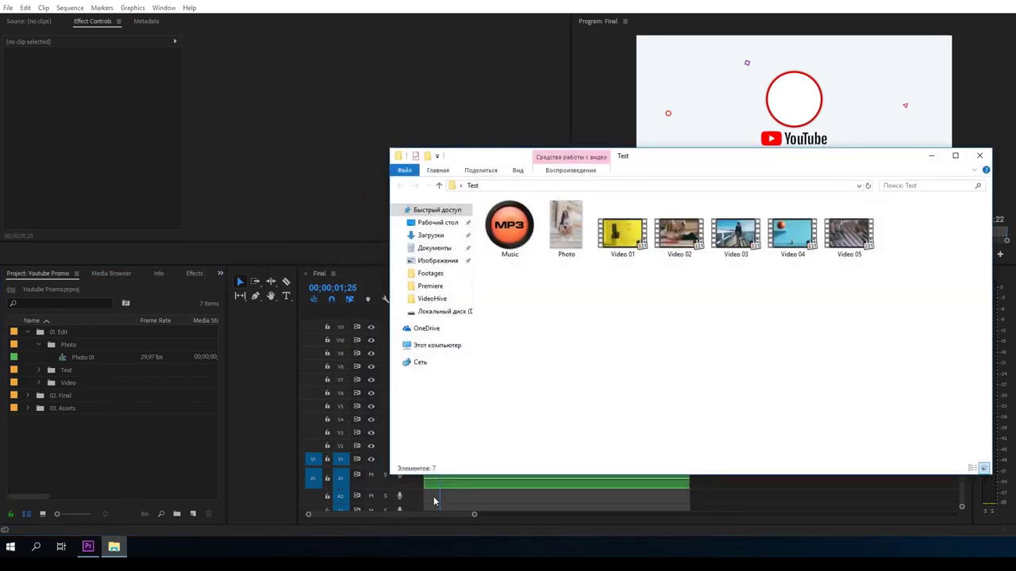
- Drag Photo.jpg from the Test folder into Premiere's Photo bin, then minimize File Explorer
mouse_move(569, 238)
mouse_down()
mouse_move(89, 358)
mouse_move(72, 348)
mouse_up()
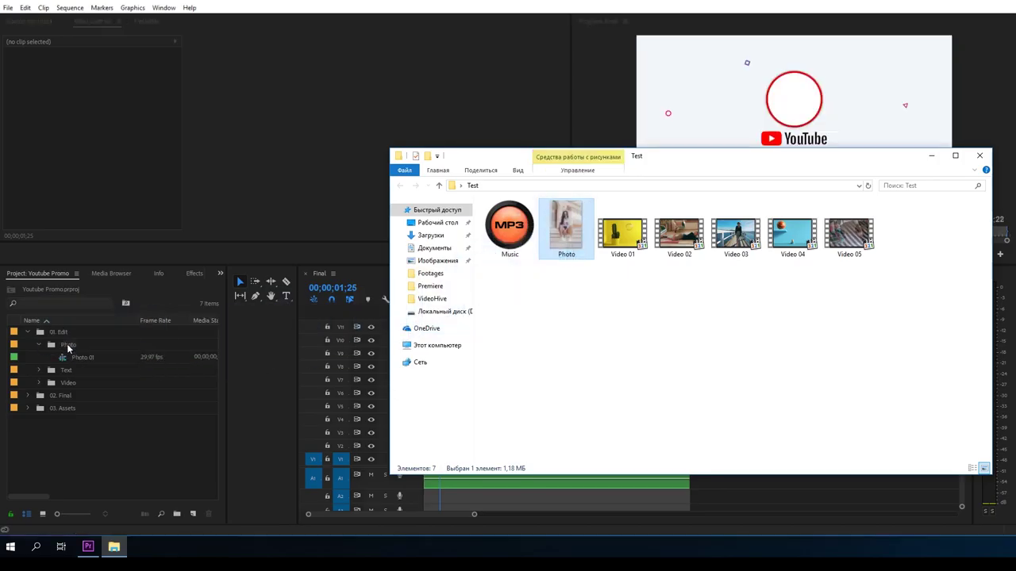
click(931, 157)
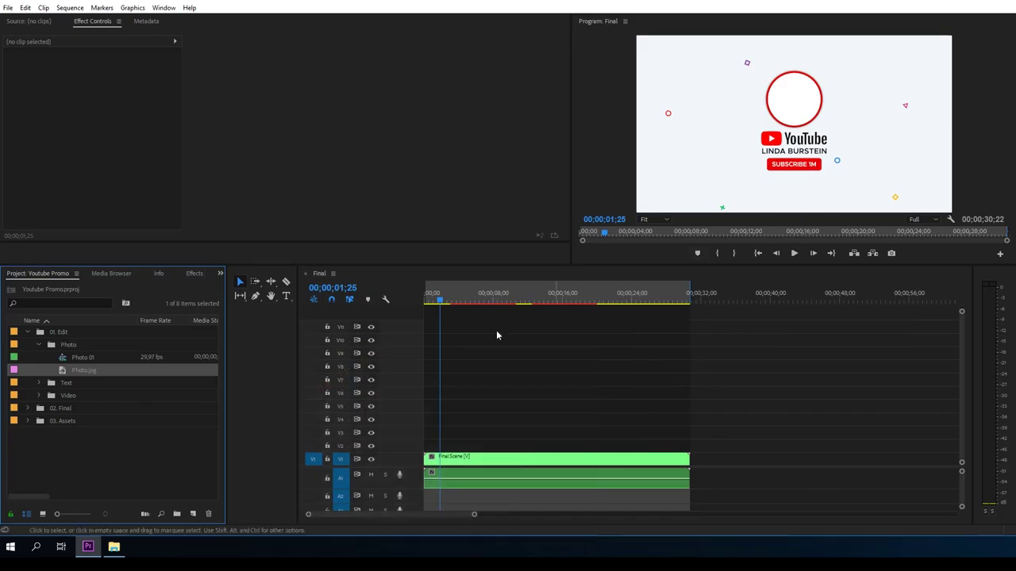
- In the Photo 01 sequence, place Photo.jpg on track V7 at 01;05 and scale it to 35
double_click(84, 358)
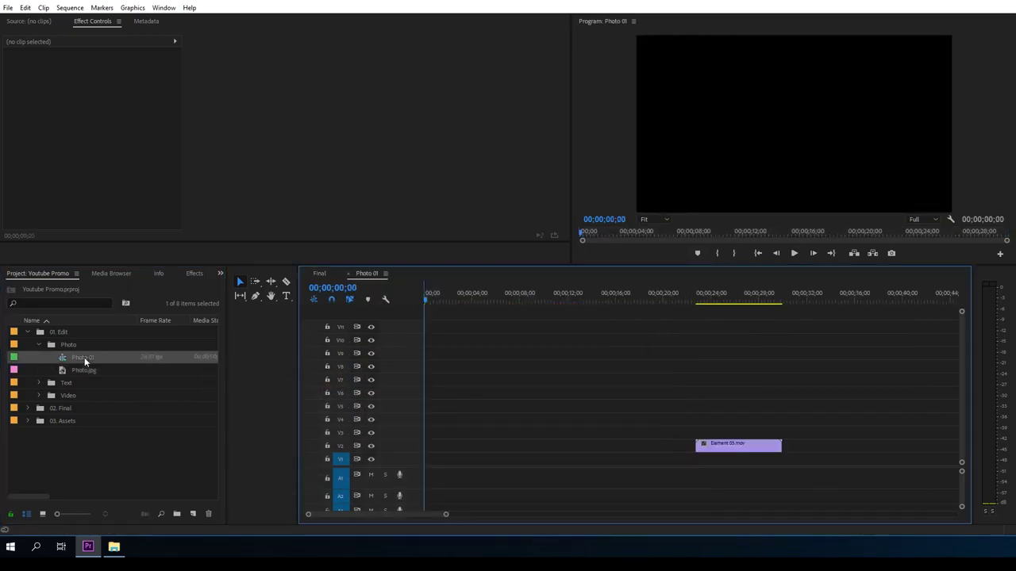
drag(428, 301, 437, 300)
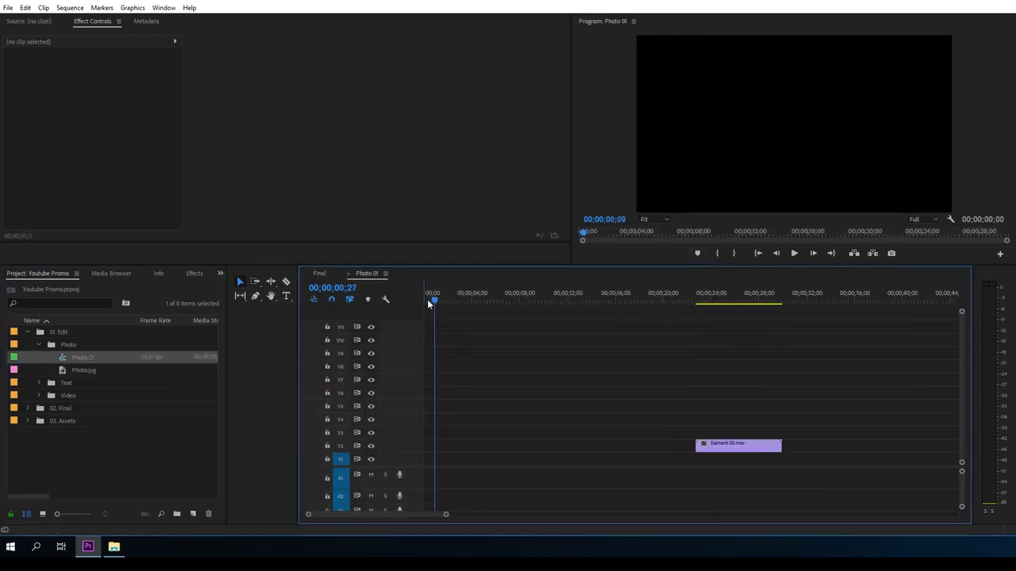
drag(80, 370, 424, 382)
click(453, 385)
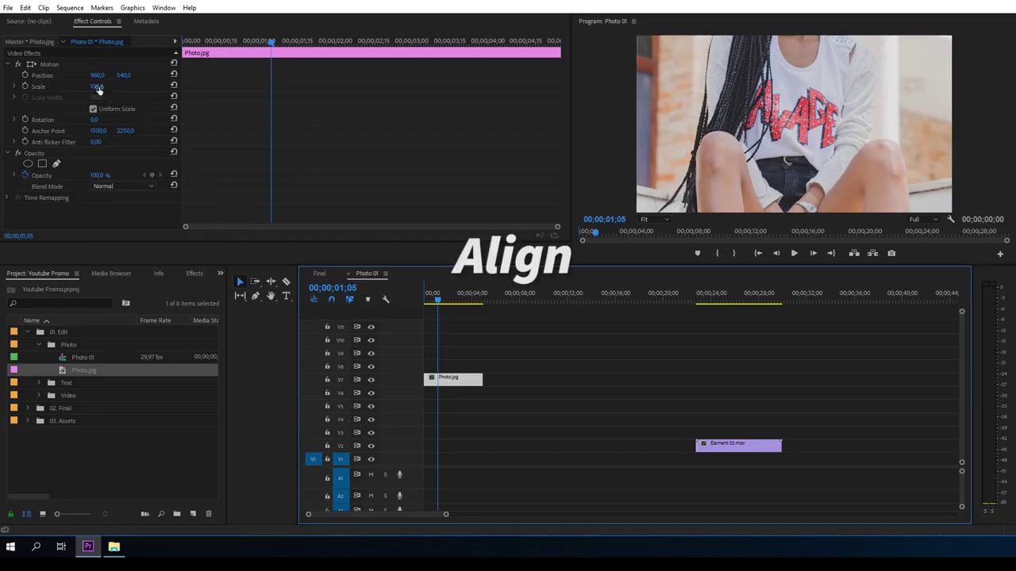
drag(97, 86, 190, 140)
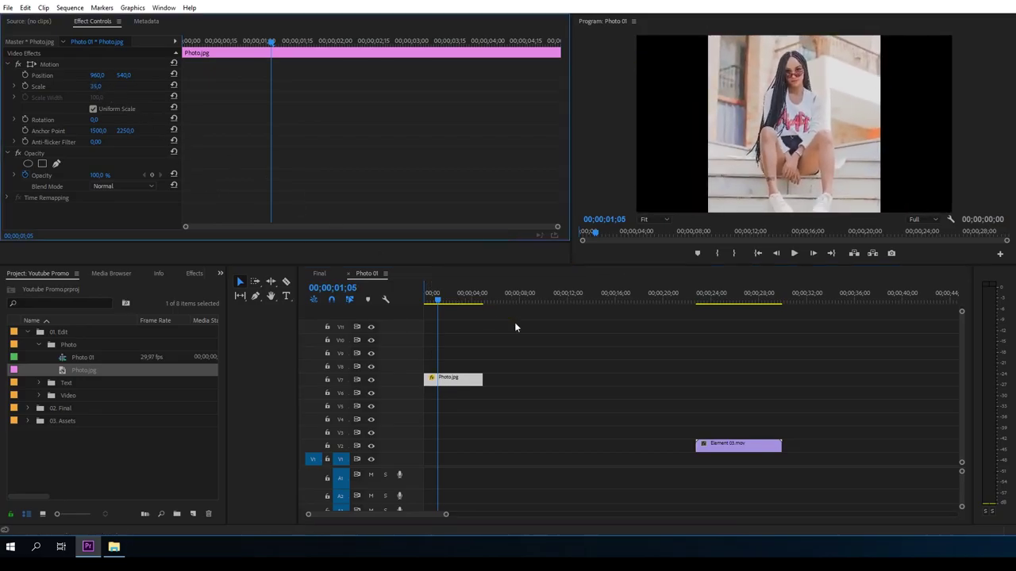
- Move Element 03.mov to the start of the timeline and reselect Photo.jpg
click(728, 448)
drag(713, 447, 444, 448)
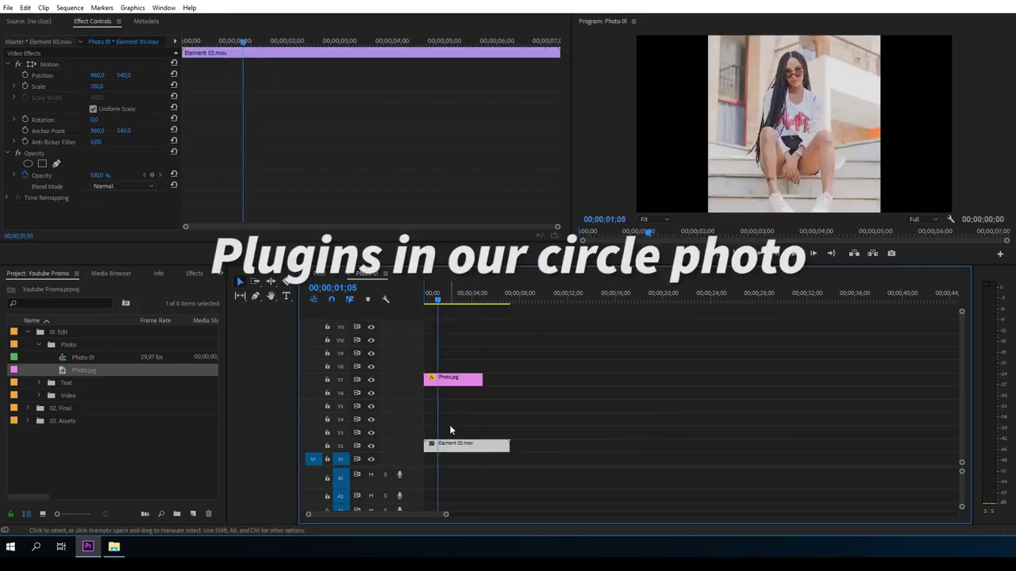
click(452, 382)
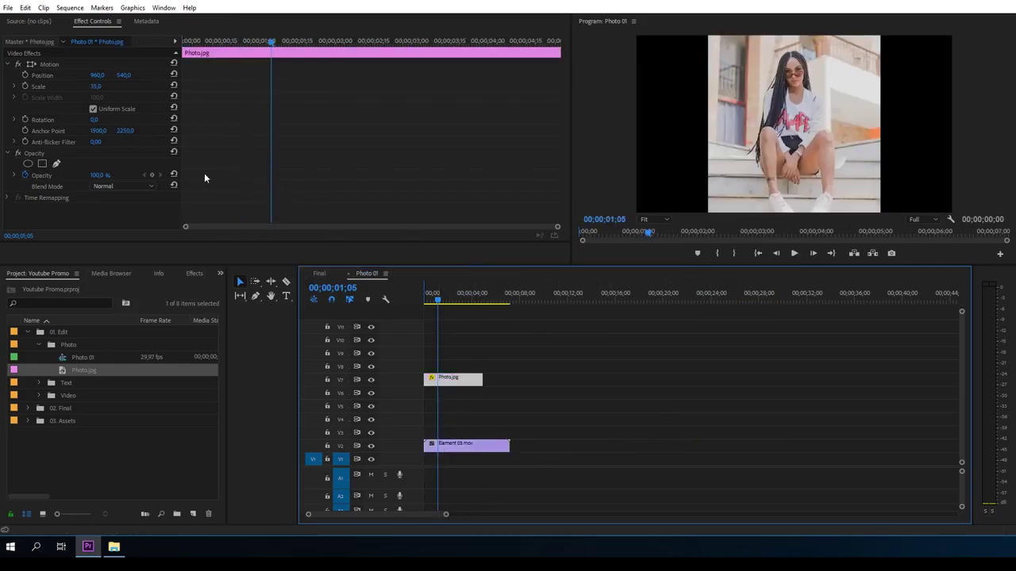
- Fit Photo.jpg in the circle at scale 25 and Position Y 732, then return Element 03.mov to about 00;00;24
text(77)
key(Return)
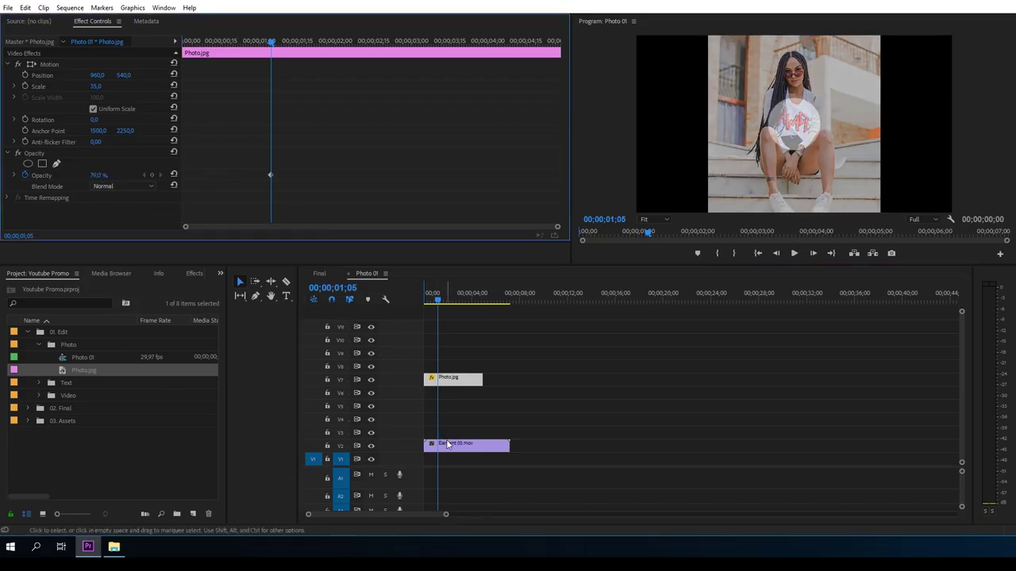
click(448, 446)
click(454, 382)
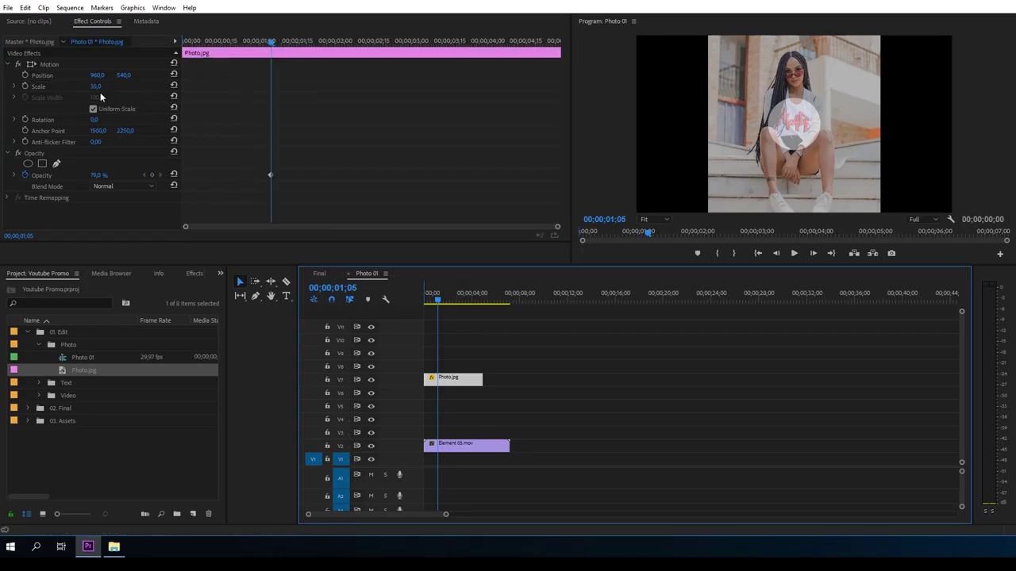
drag(96, 87, 80, 87)
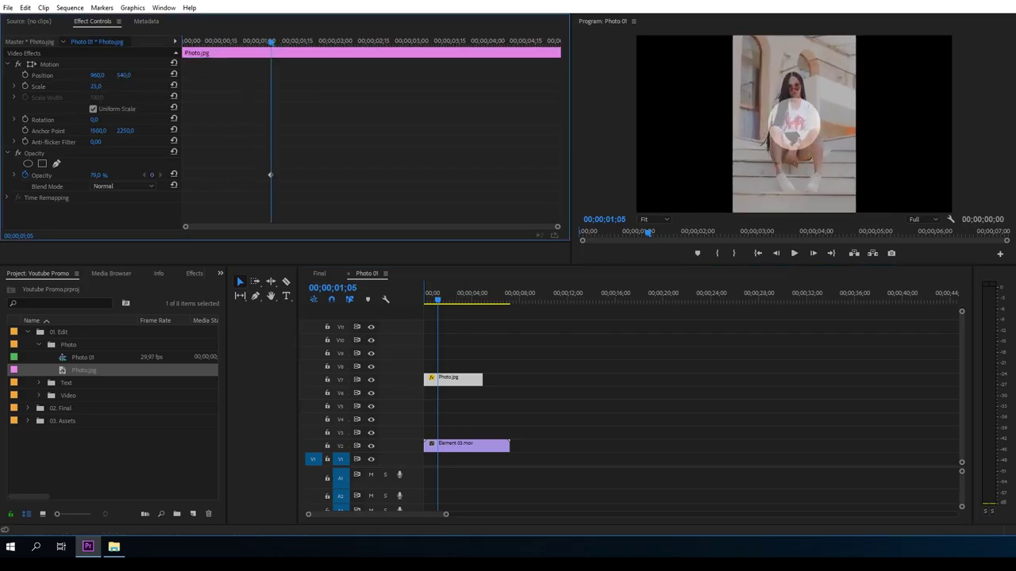
drag(123, 75, 127, 75)
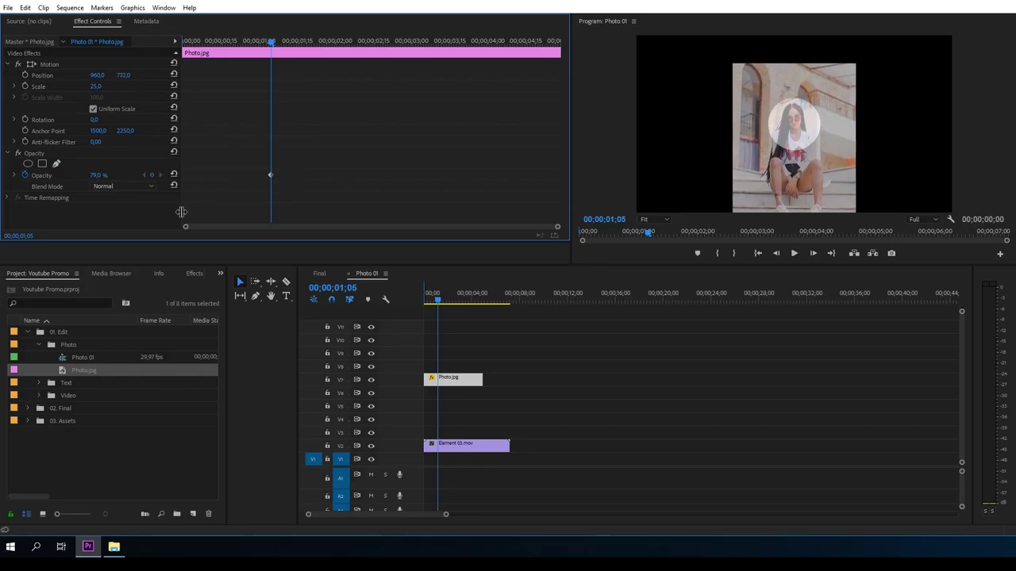
click(463, 446)
drag(457, 445, 732, 444)
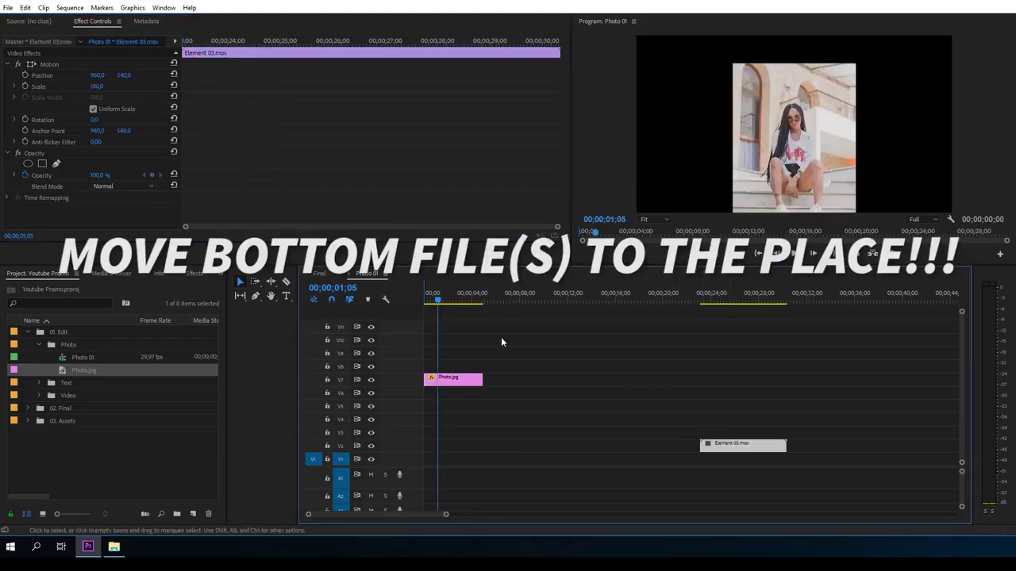
- Preview the photo in the Final sequence, then open Text 01 from the Text folder
click(321, 275)
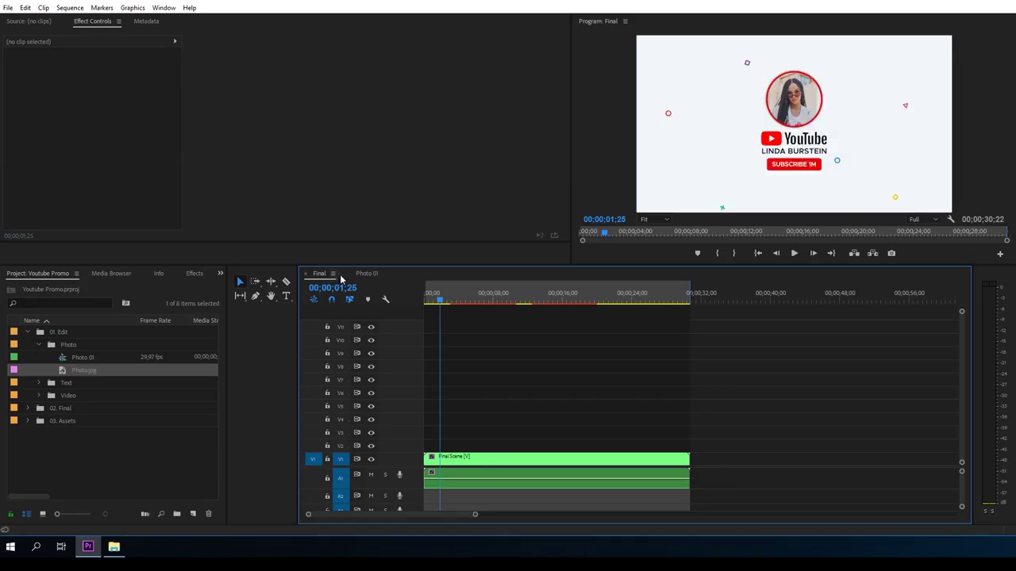
drag(427, 298, 439, 303)
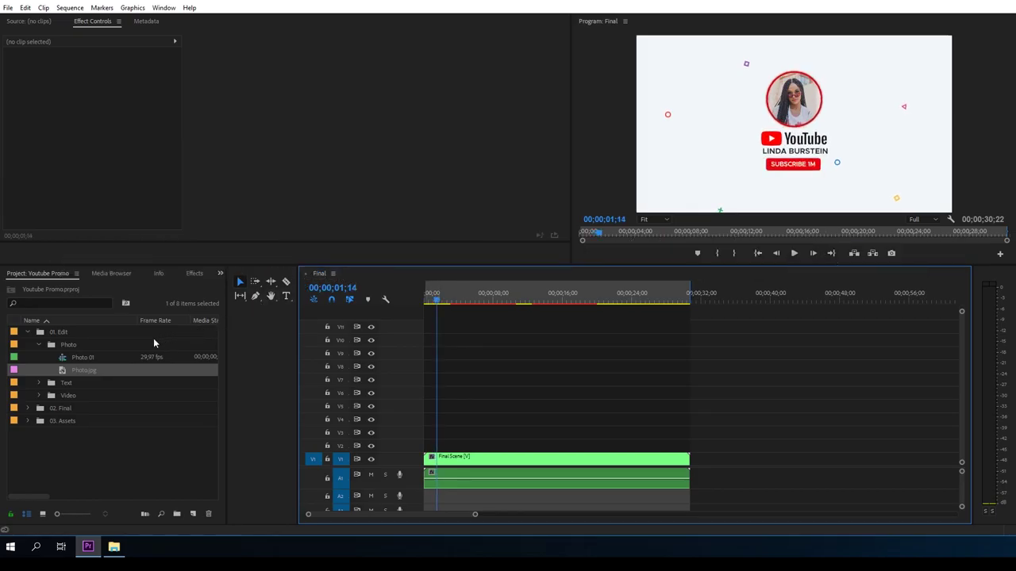
click(40, 347)
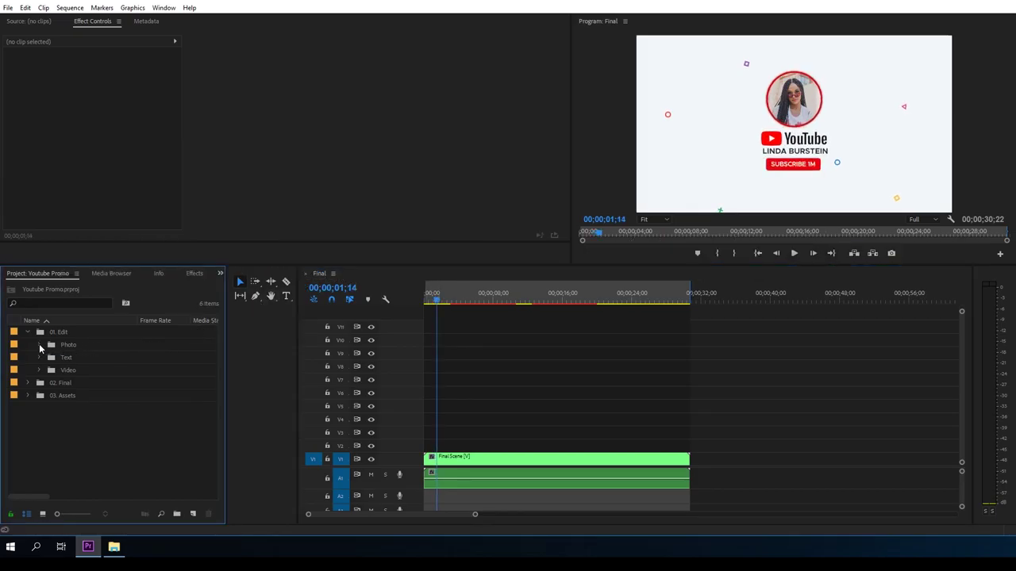
click(40, 359)
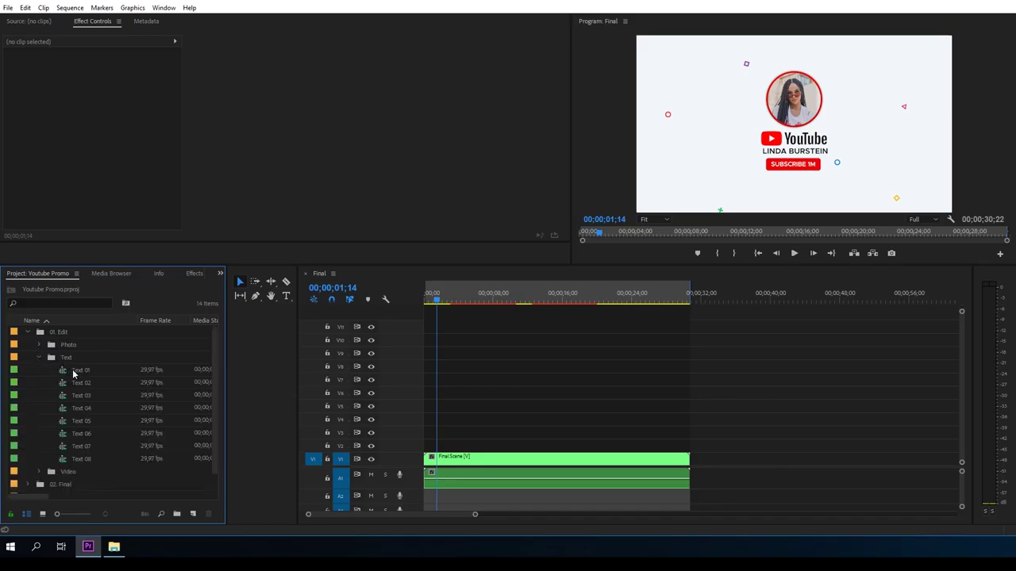
double_click(72, 370)
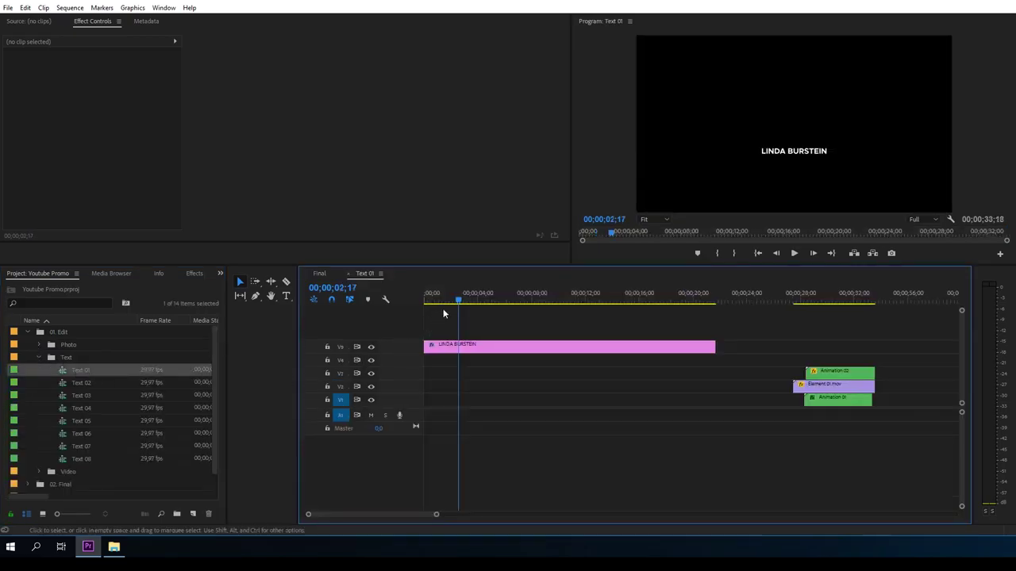
- Move Animation 01, Animation 02 and Element 01.mov to the start of Text 01 and preview the title
drag(459, 300, 484, 301)
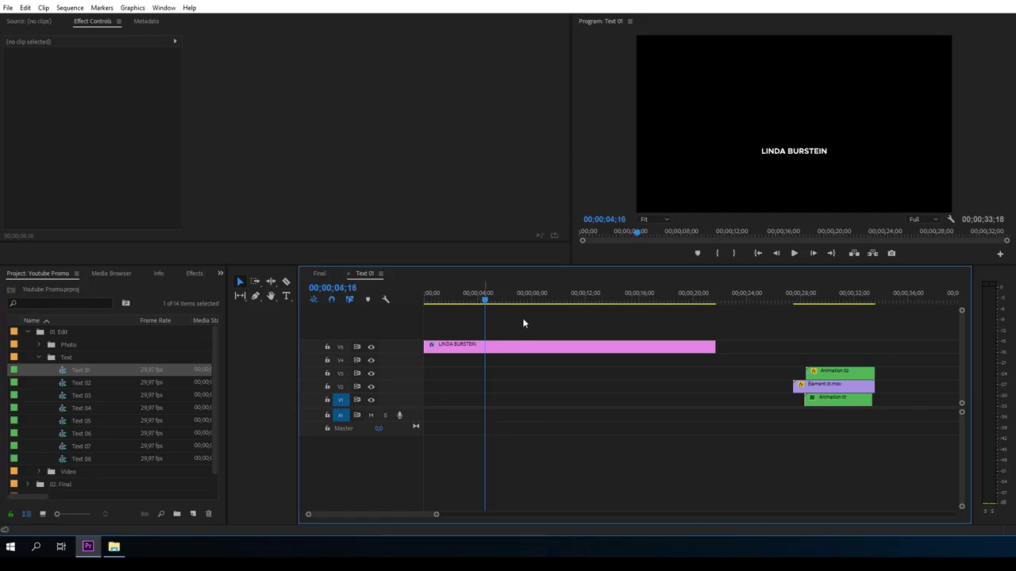
mouse_move(897, 367)
mouse_down()
mouse_move(764, 409)
mouse_move(447, 408)
mouse_up()
mouse_move(476, 300)
mouse_down()
mouse_move(447, 300)
mouse_move(476, 302)
mouse_move(449, 305)
mouse_move(462, 309)
mouse_up()
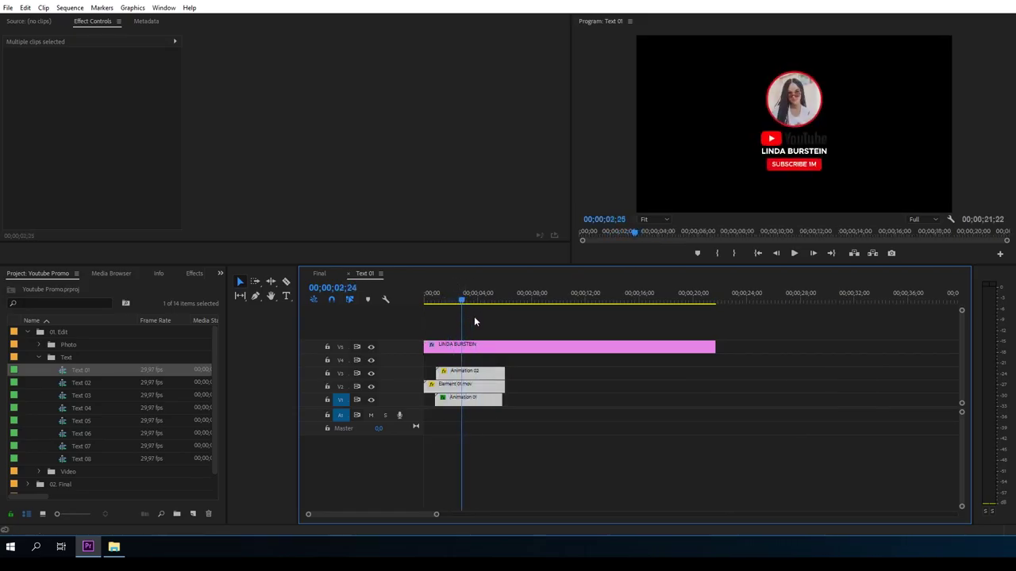
click(549, 385)
- Replace the name text in the Text 01 title graphic with the new person's name
click(477, 350)
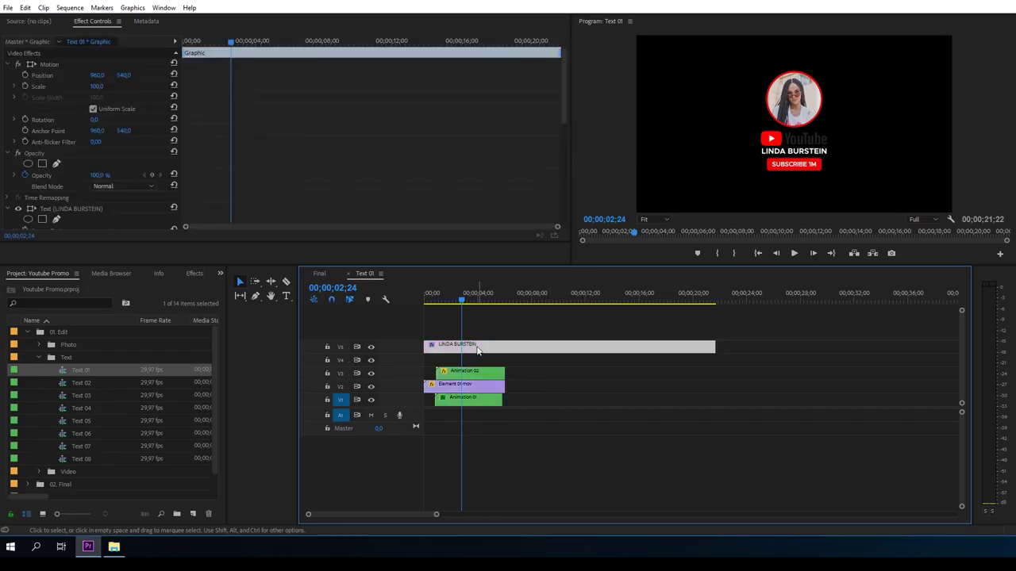
double_click(806, 150)
click(826, 151)
key(BackSpace)
key(BackSpace)
key(BackSpace)
text(DI)
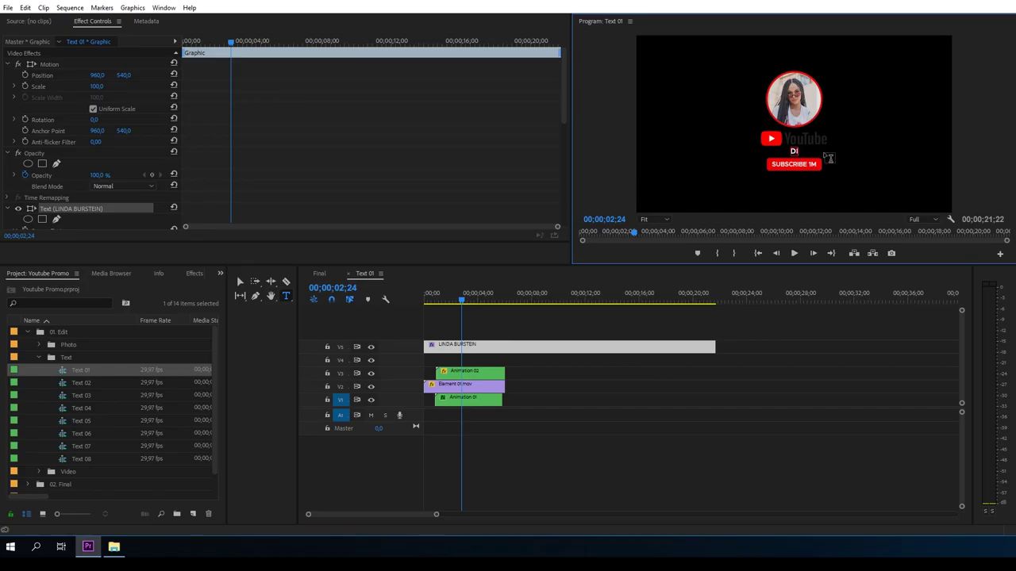
text(AZ CAMERON)
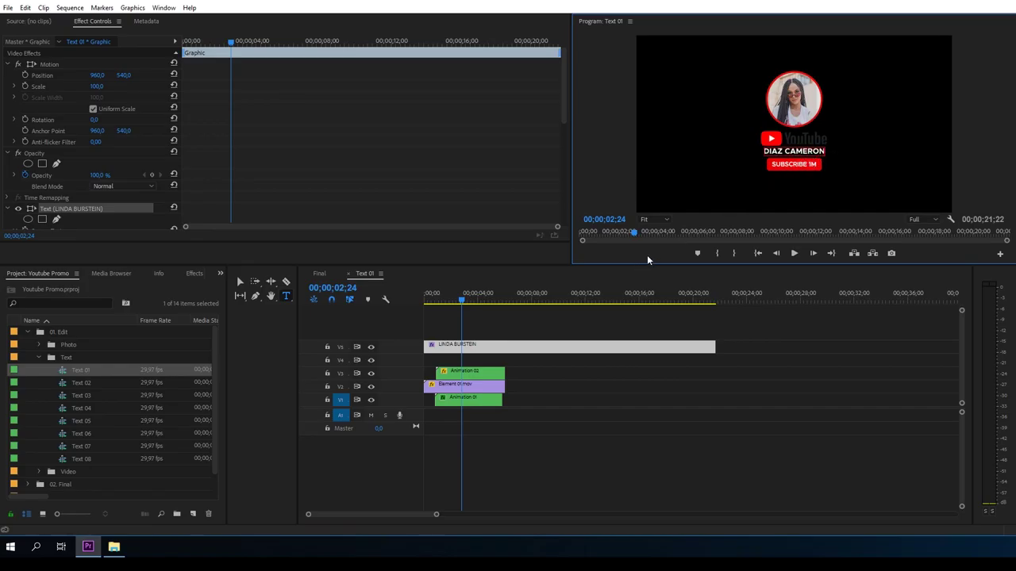
click(652, 377)
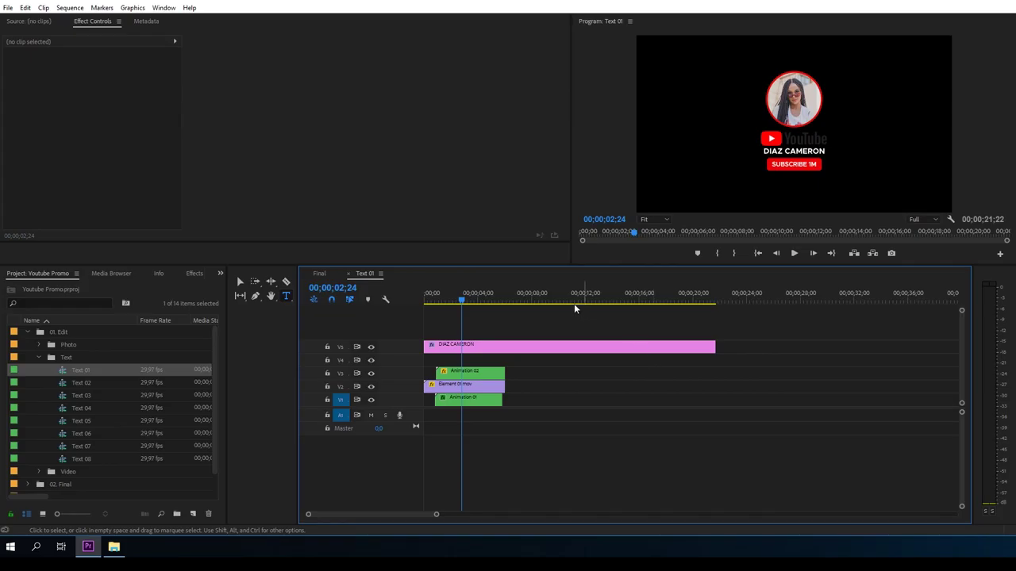
- Move the Text 01 animation clips back to around 00;00;28 and preview the name title
mouse_move(529, 367)
mouse_down()
mouse_move(455, 406)
mouse_move(798, 407)
mouse_up()
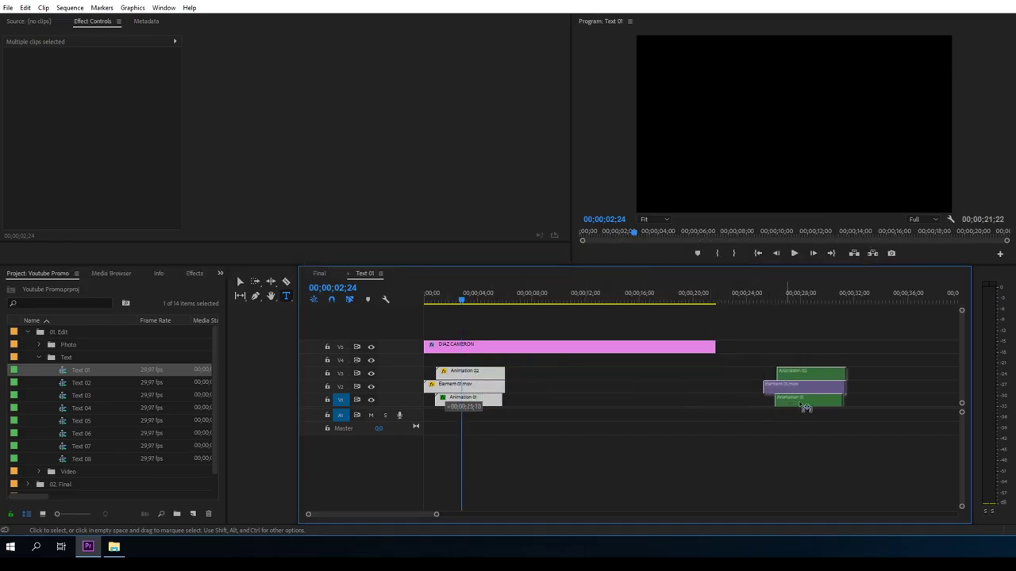
drag(798, 407, 830, 407)
click(457, 302)
drag(456, 303, 450, 302)
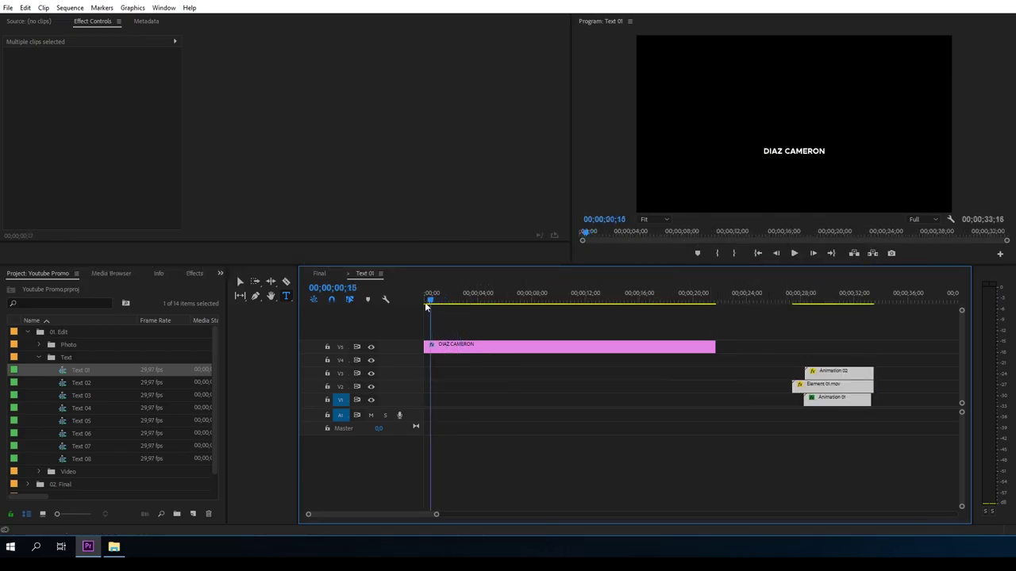
- Close Text 01, preview the profile card in Final, and open the Text 02 sequence
click(350, 276)
drag(437, 304, 431, 309)
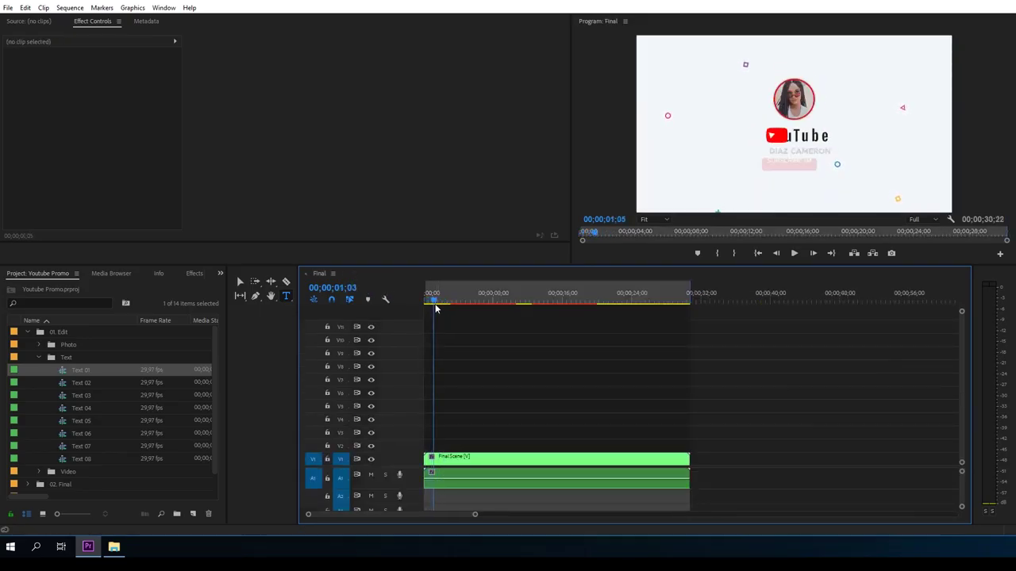
drag(430, 309, 440, 308)
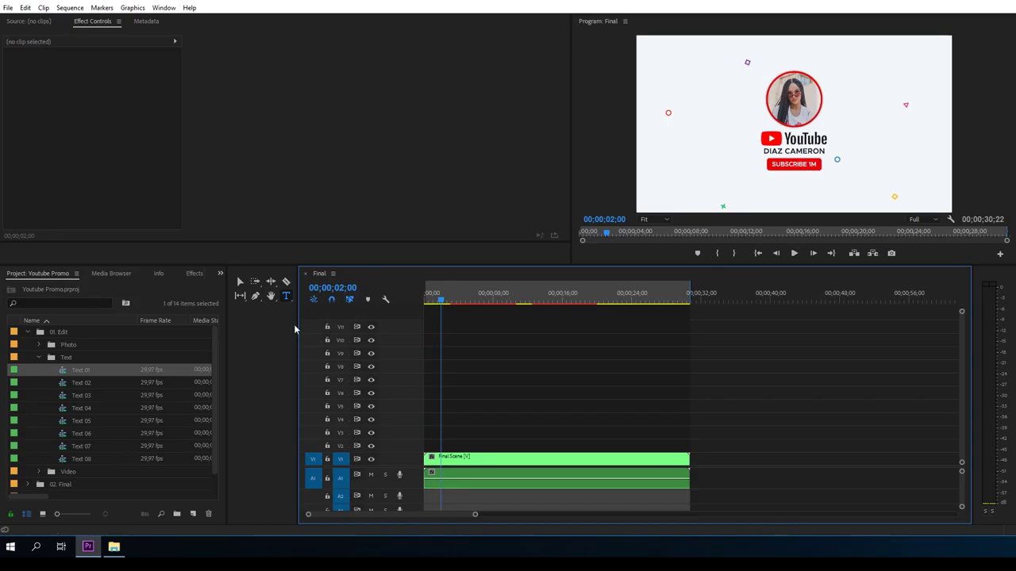
double_click(79, 383)
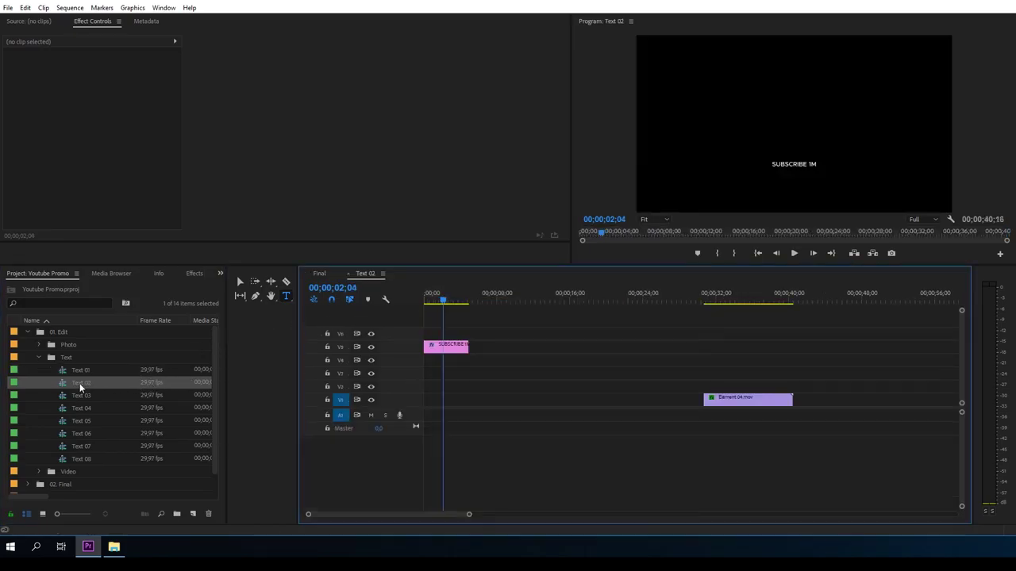
- Move Element 04.mov to the start of the Text 02 sequence
drag(431, 309, 438, 309)
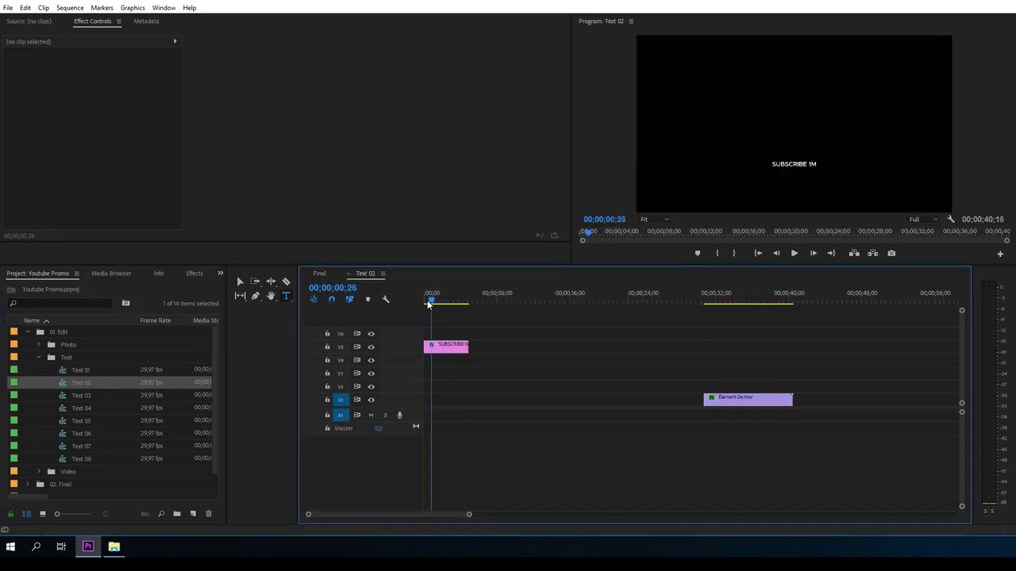
drag(754, 405, 492, 399)
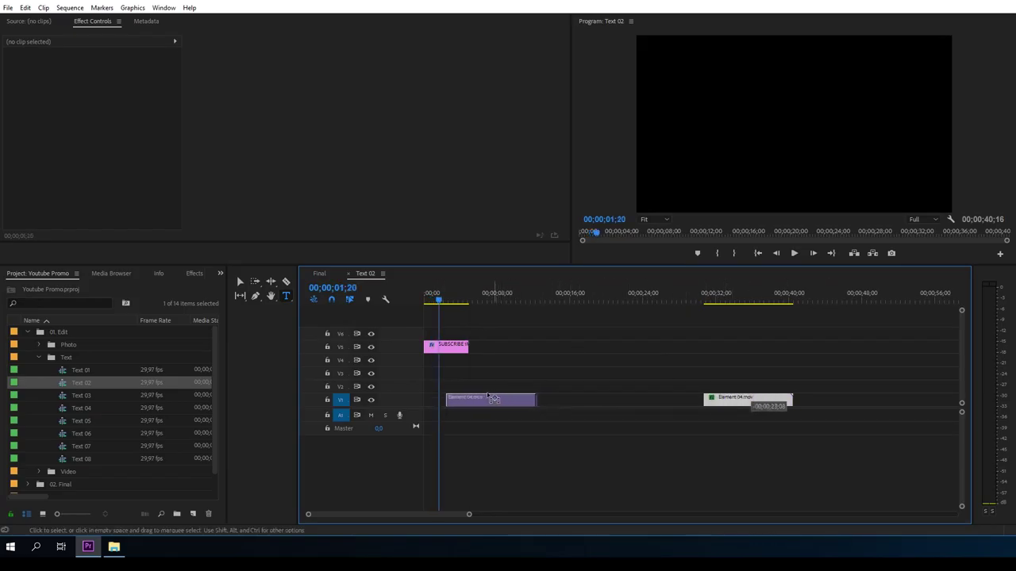
drag(492, 399, 450, 399)
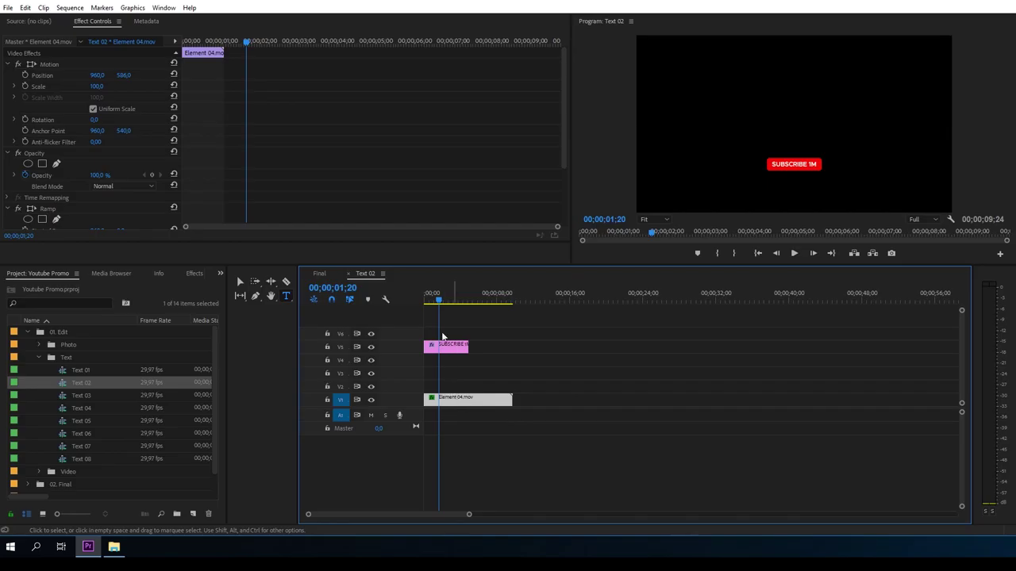
- Change the subscribe title to SUBSCRIBE 2M, return Element 04.mov to about 00;00;32, and close Text 02
click(446, 351)
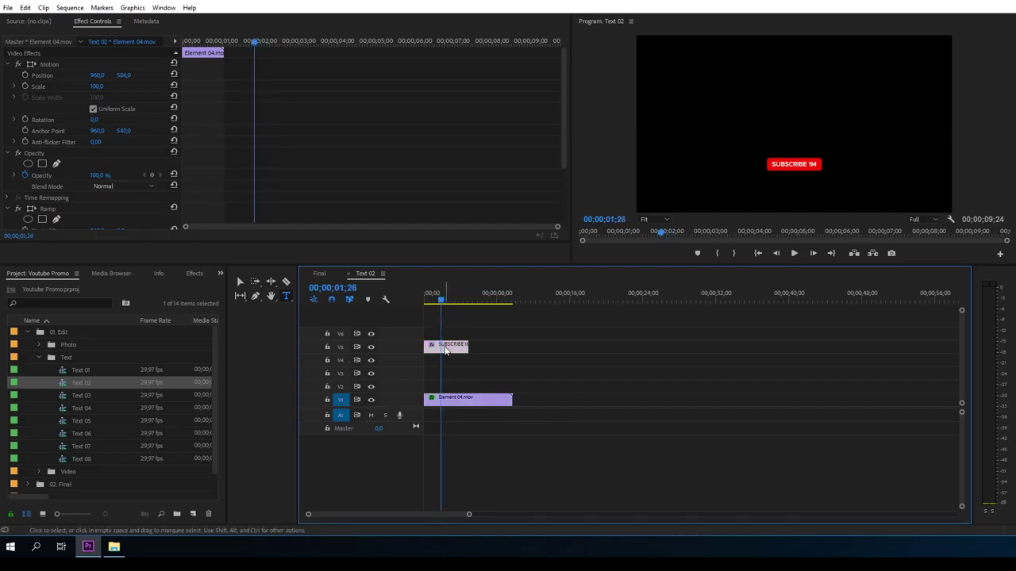
click(801, 163)
text(2)
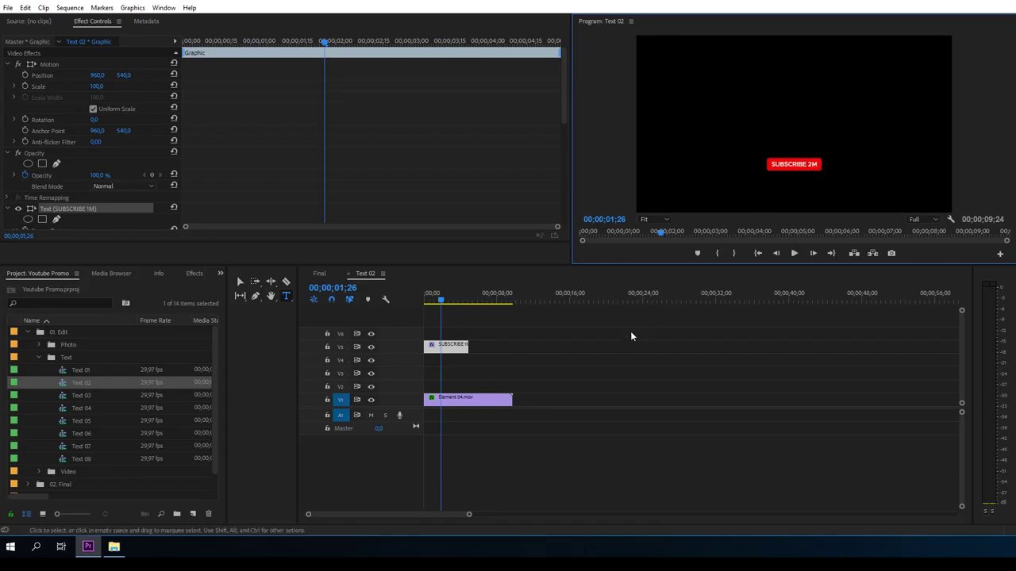
click(564, 370)
drag(464, 402, 702, 406)
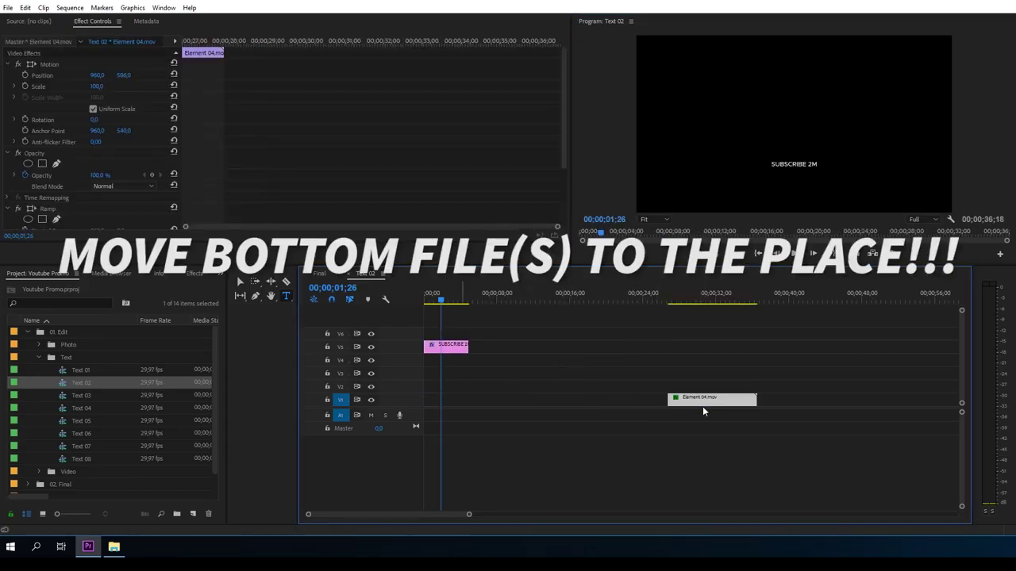
click(350, 274)
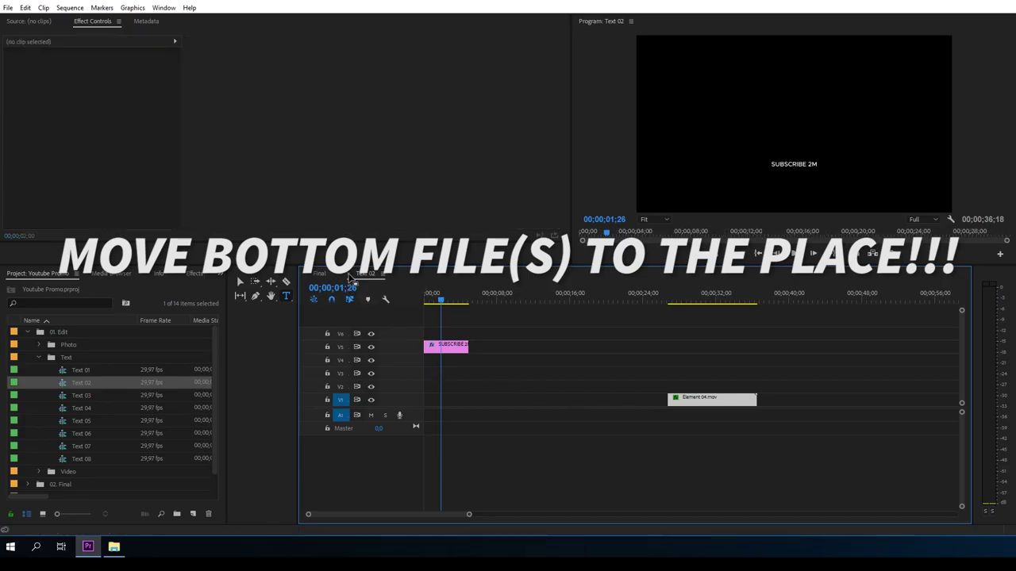
- Open the Text 03 sequence and move Animation 09 to its start
drag(439, 303, 442, 302)
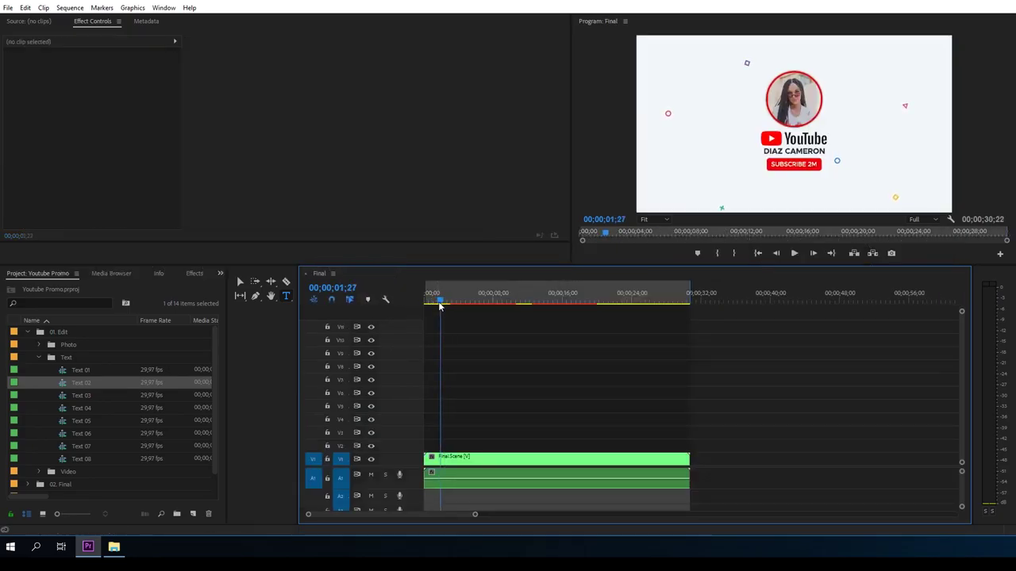
double_click(89, 396)
drag(750, 413, 466, 414)
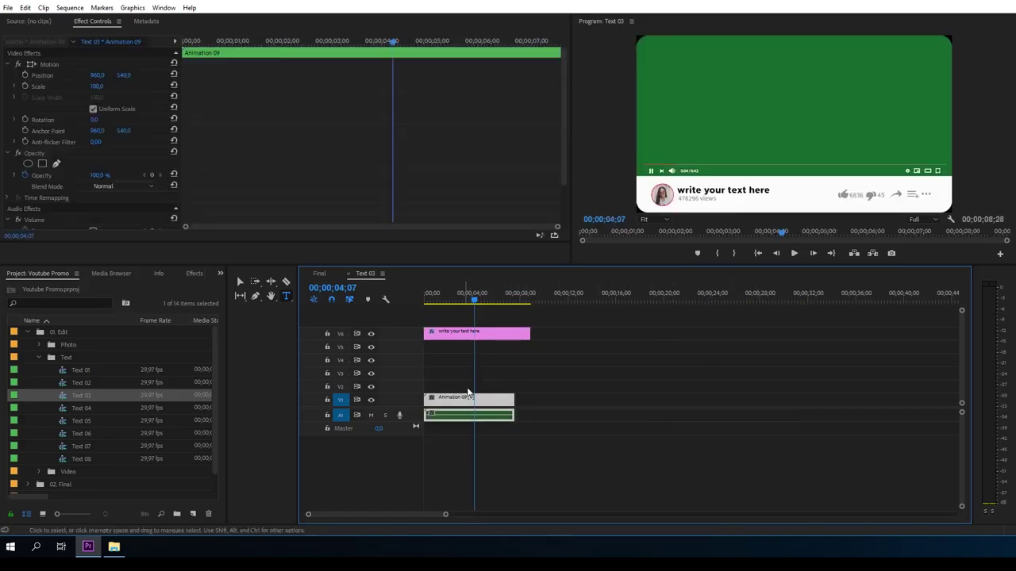
drag(443, 300, 436, 300)
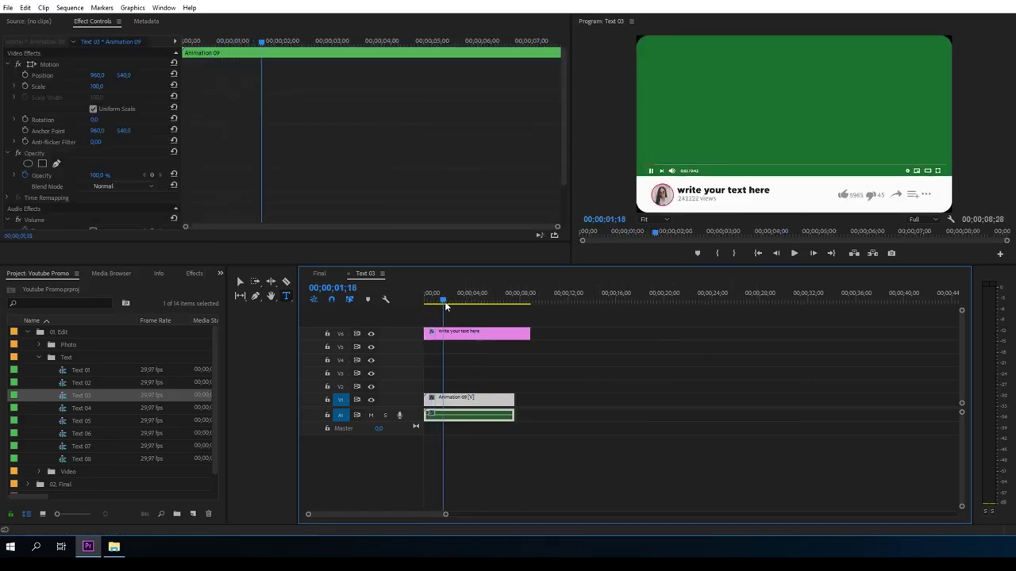
- Change the 'write your text here' caption to TEXT
click(466, 337)
double_click(466, 338)
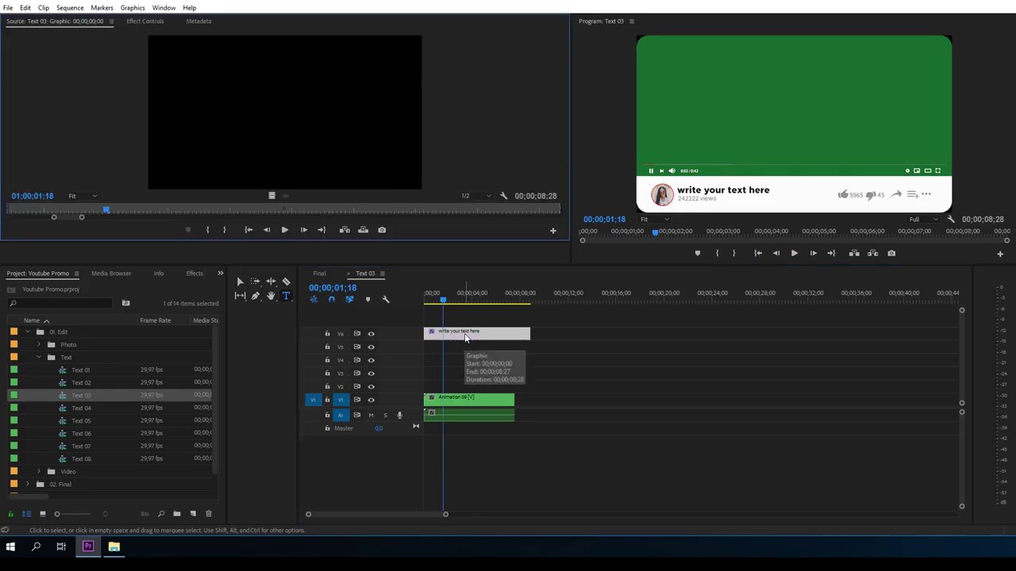
click(726, 189)
text(TEXT)
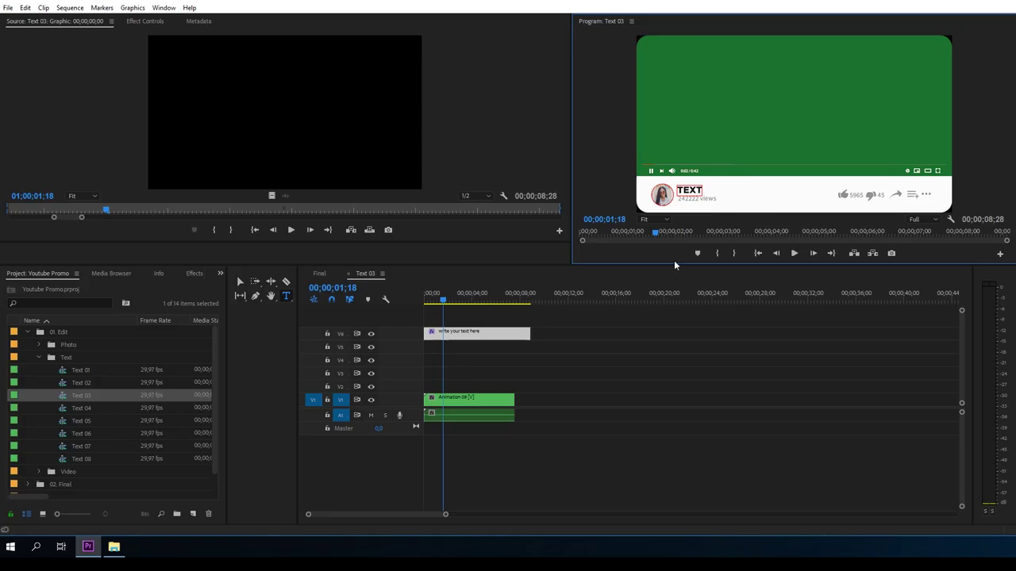
click(581, 349)
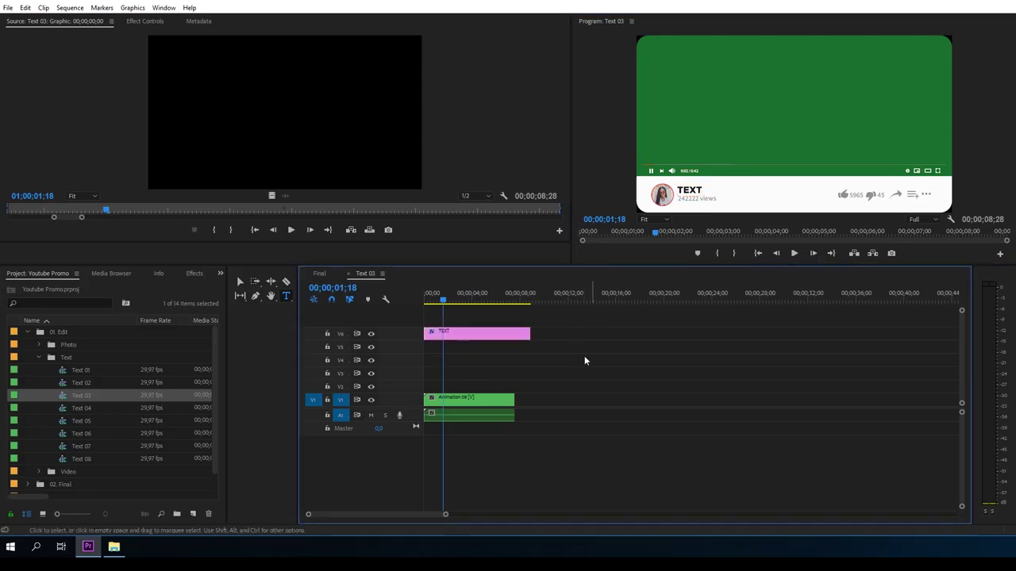
- Return Animation 09 to about 00;00;26, close Text 03, and open Text 04
drag(464, 403, 774, 404)
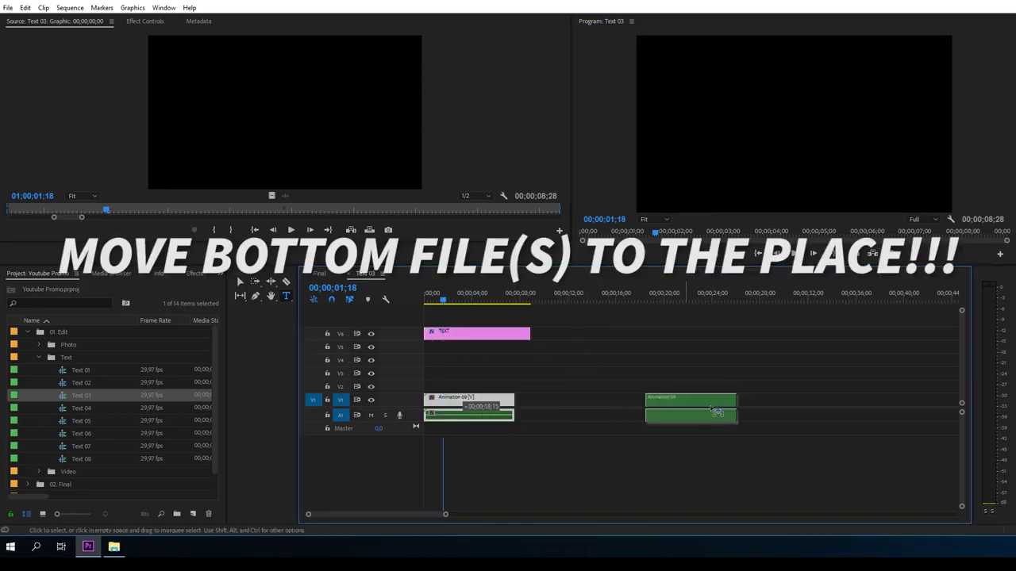
mouse_move(450, 308)
mouse_down()
mouse_move(433, 306)
mouse_move(472, 304)
mouse_up()
click(349, 274)
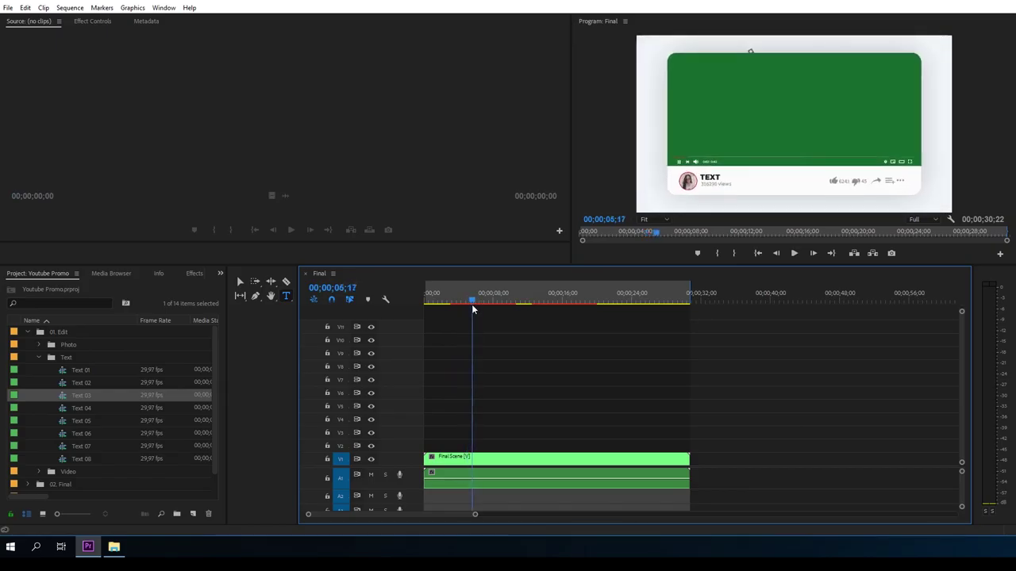
double_click(78, 408)
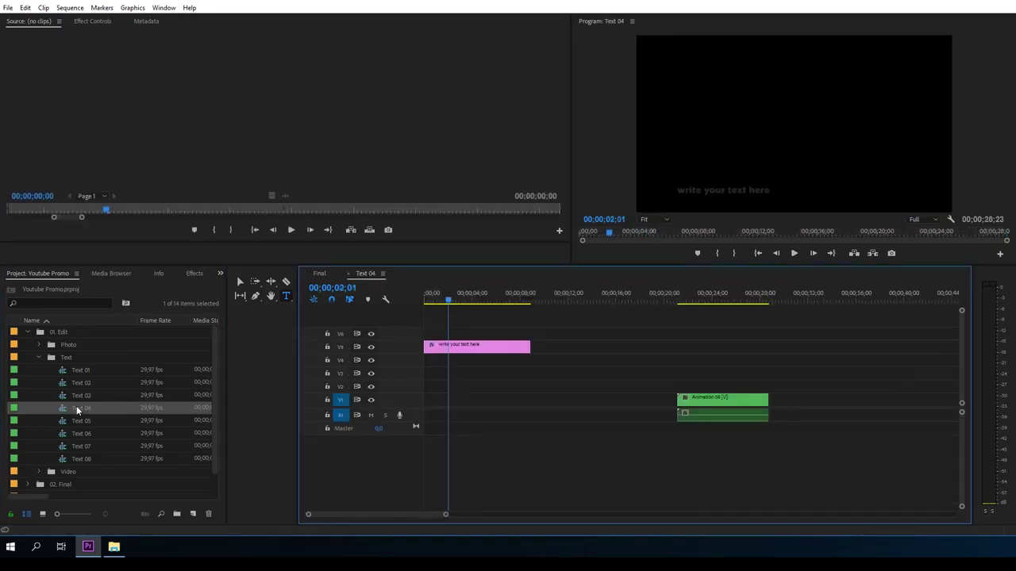
- Move Animation 09 to the start of Text 04 and change its caption to TEXT
drag(454, 304, 443, 304)
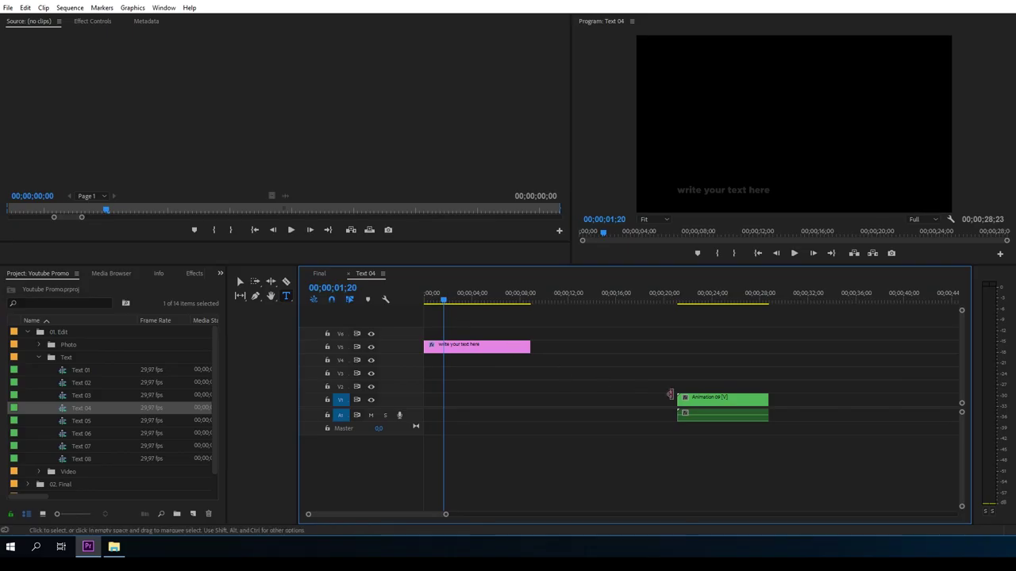
drag(727, 408, 486, 414)
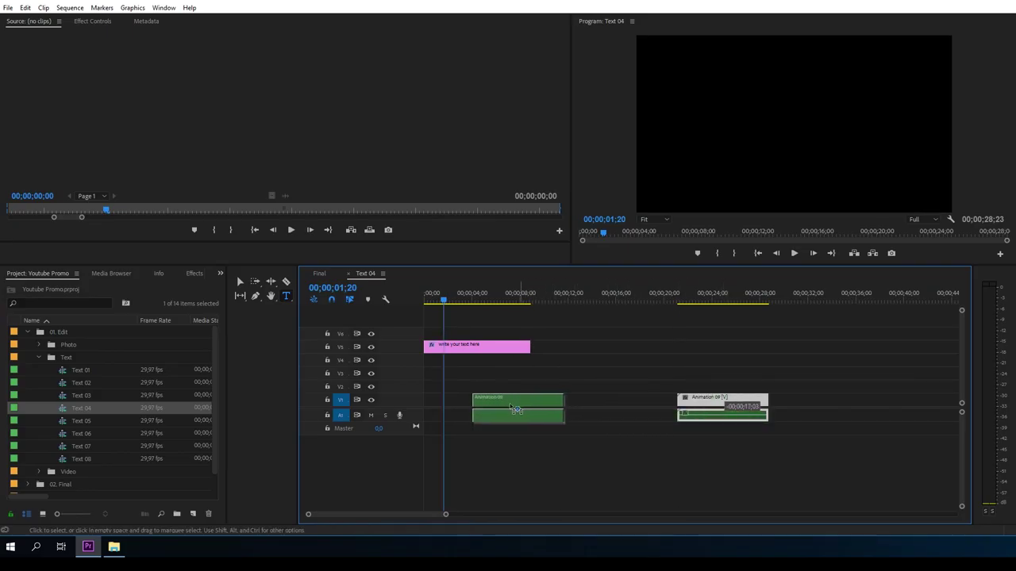
drag(485, 413, 469, 414)
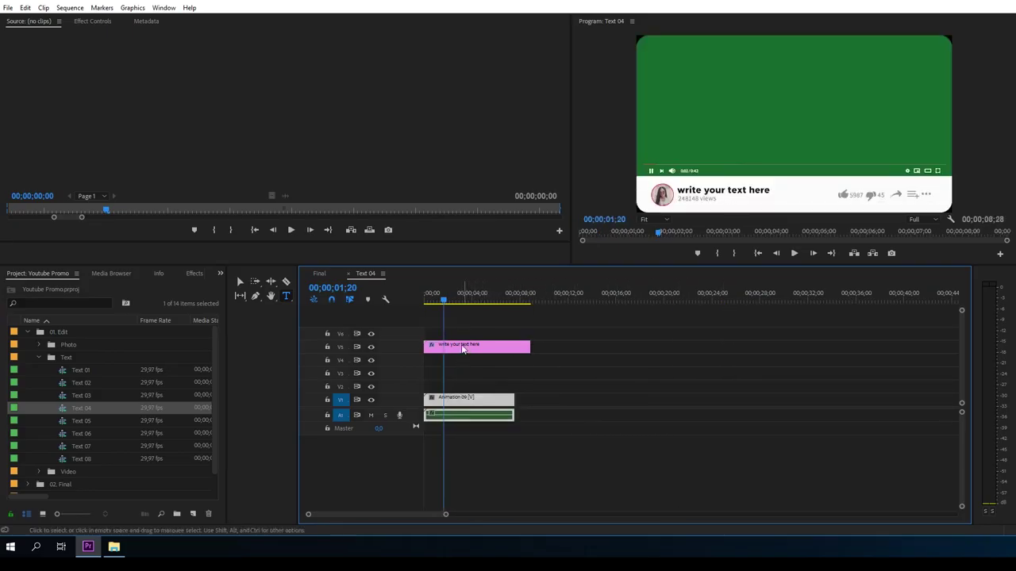
click(459, 350)
click(762, 190)
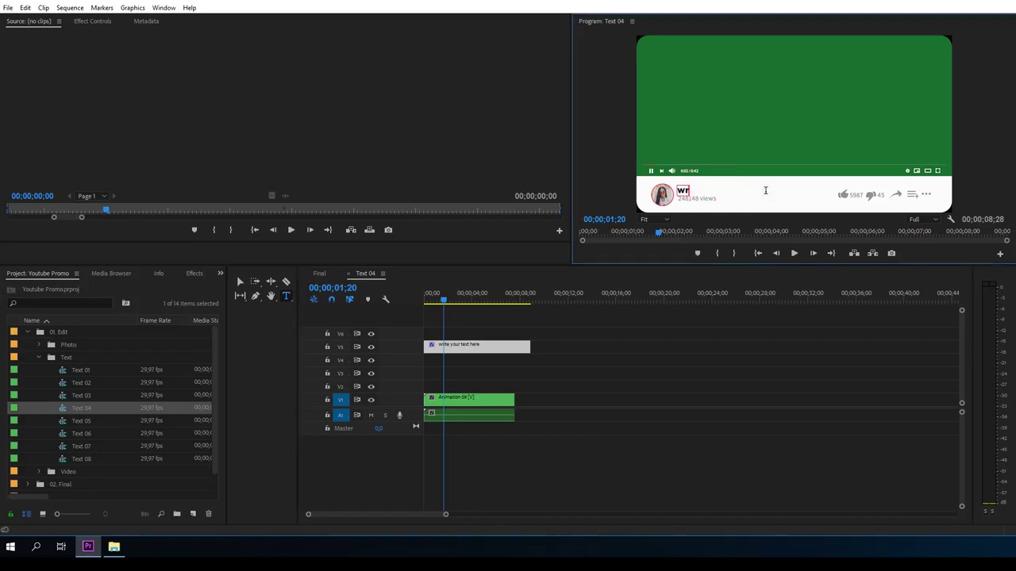
click(590, 375)
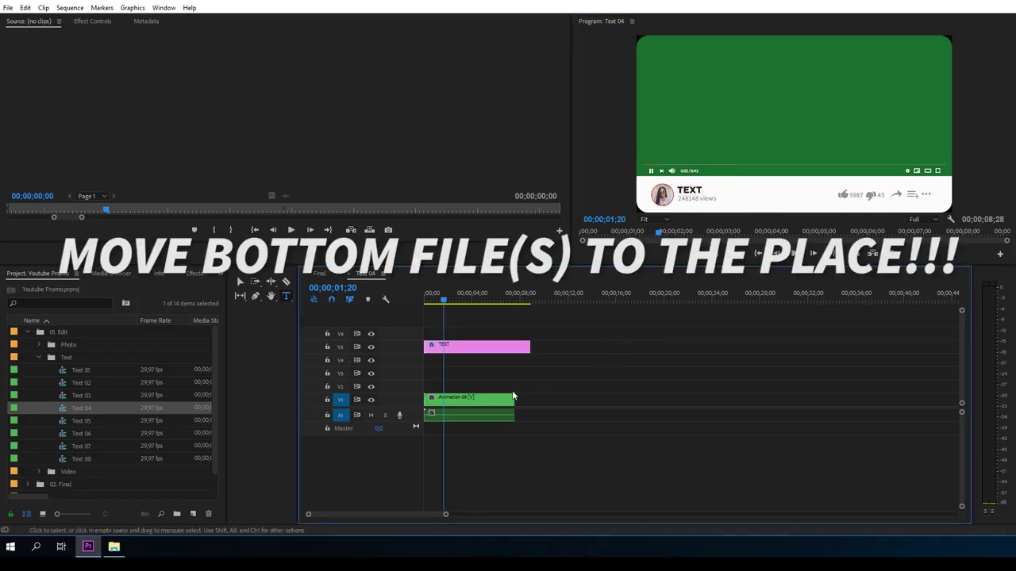
- Return Animation 09 to about 00;00;28, close Text 04, preview Final, and open Text 07
drag(461, 400, 784, 402)
mouse_move(445, 304)
mouse_down()
mouse_move(473, 301)
mouse_move(461, 304)
mouse_up()
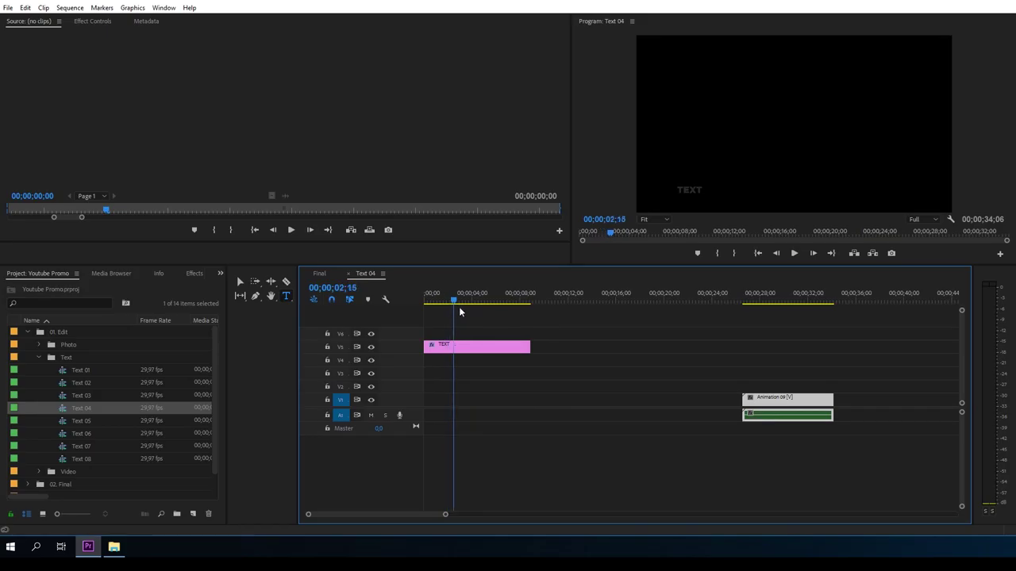
click(347, 273)
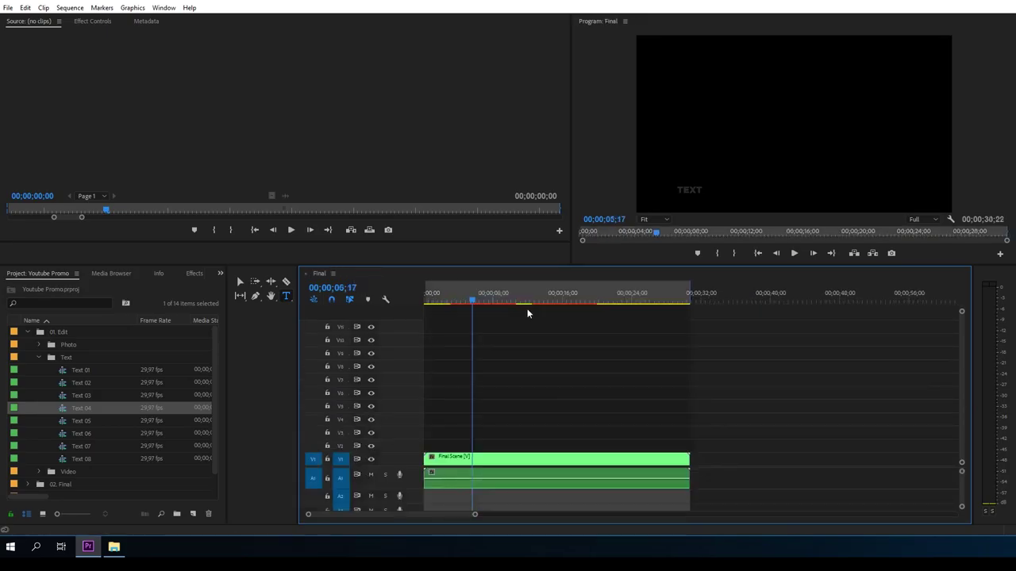
click(477, 304)
drag(477, 304, 511, 304)
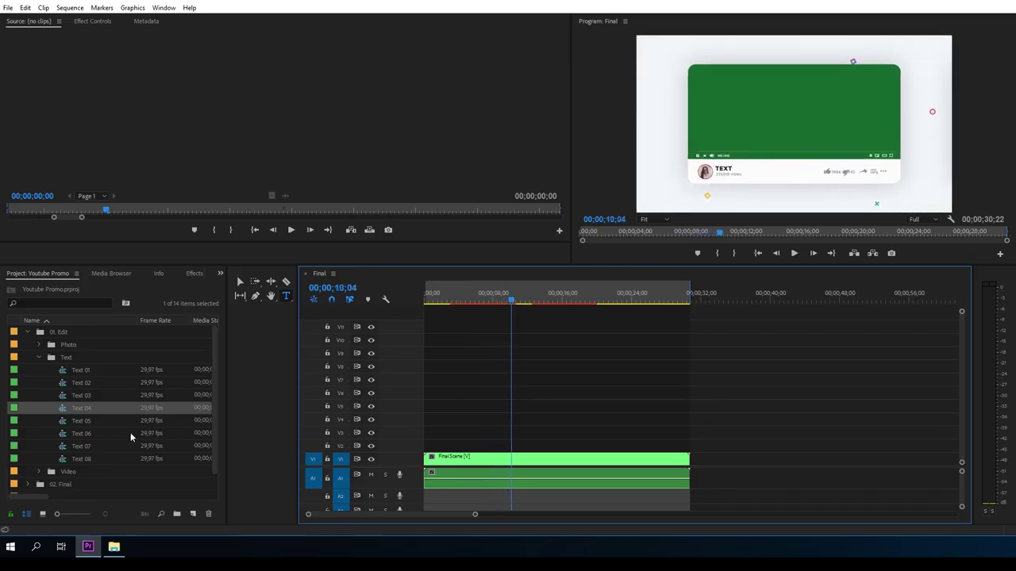
double_click(91, 449)
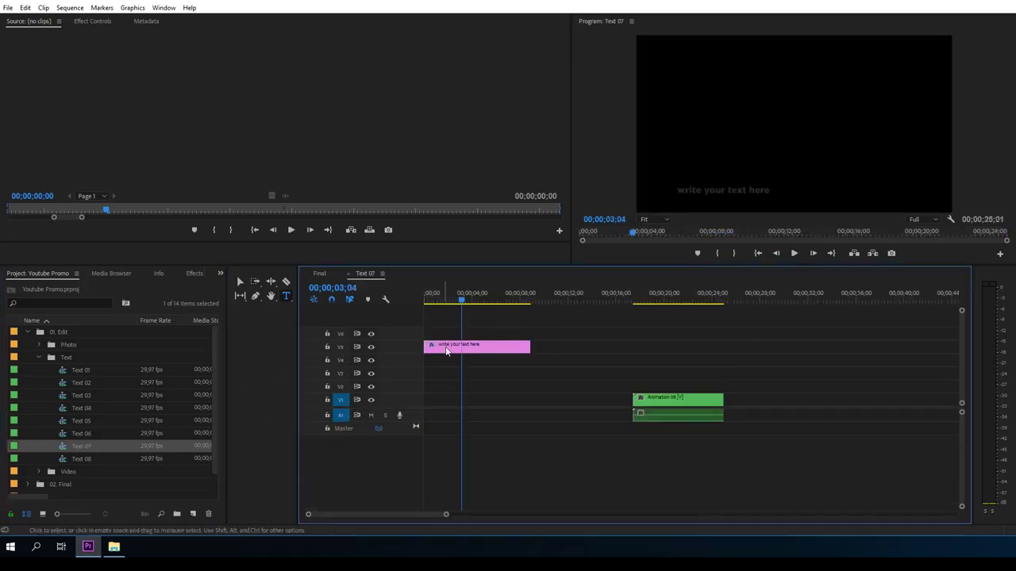
- Retitle Text 07 as TEXT, returning its animation clip to about 14 seconds
click(499, 351)
drag(666, 402, 458, 402)
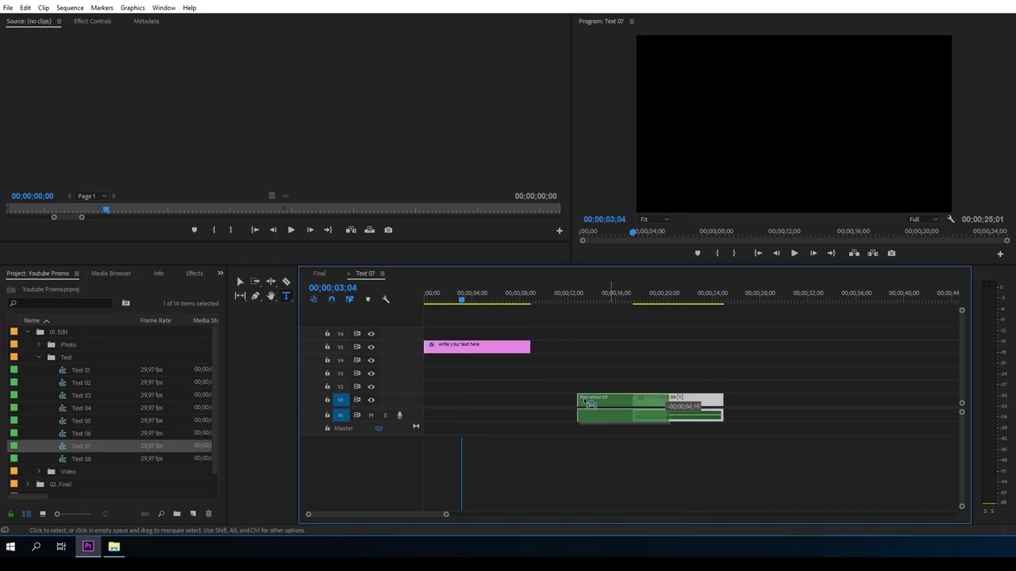
click(477, 347)
click(768, 190)
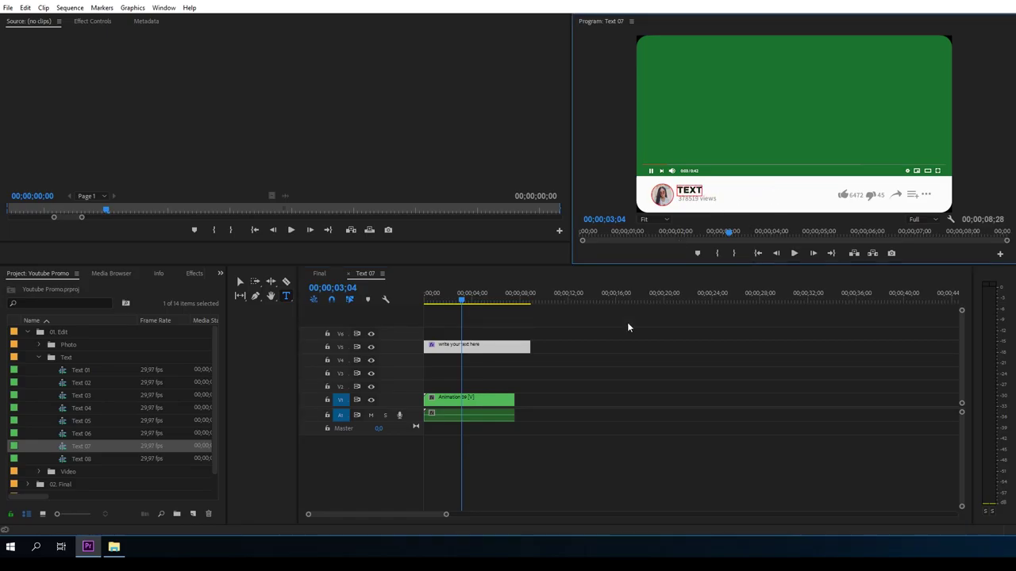
click(580, 375)
click(452, 347)
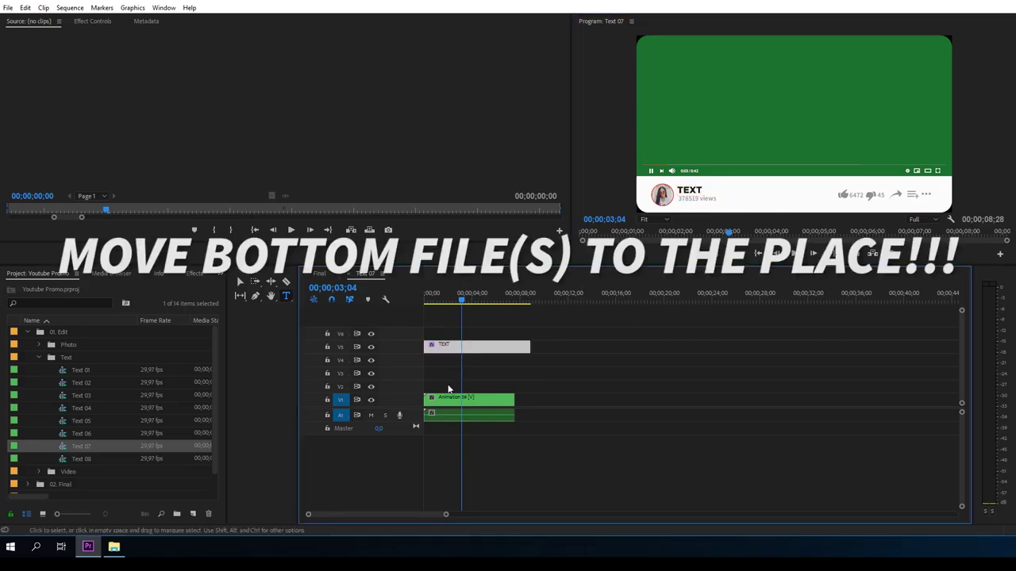
drag(446, 401, 627, 405)
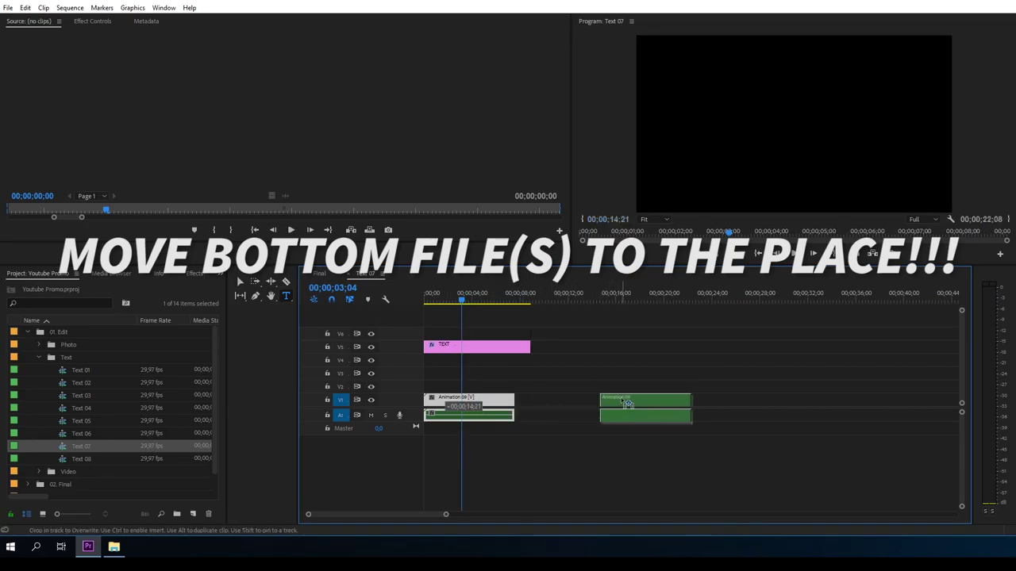
drag(627, 405, 638, 405)
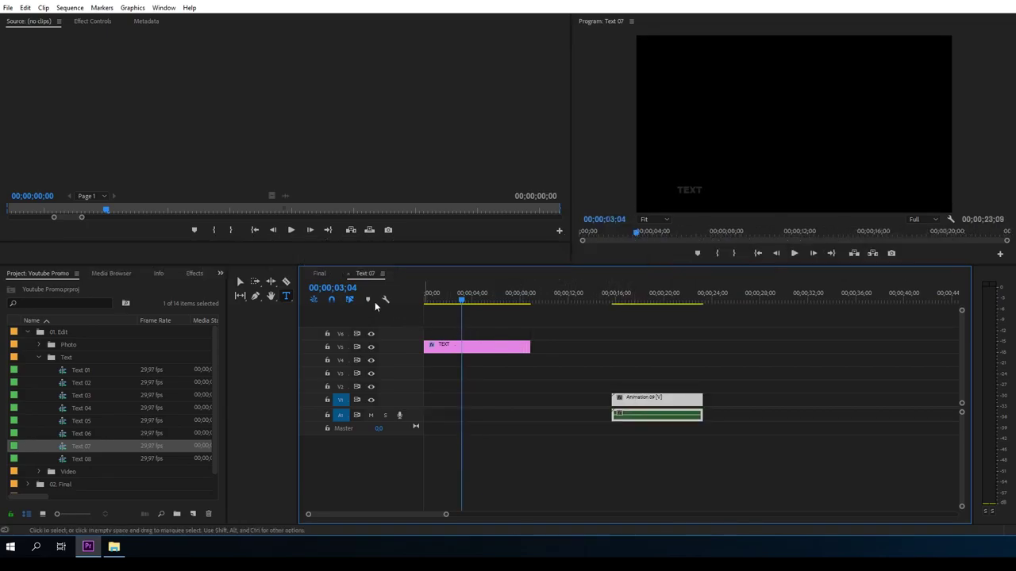
- Close the Text 07 sequence and preview the new title at 14 seconds in Final
click(347, 273)
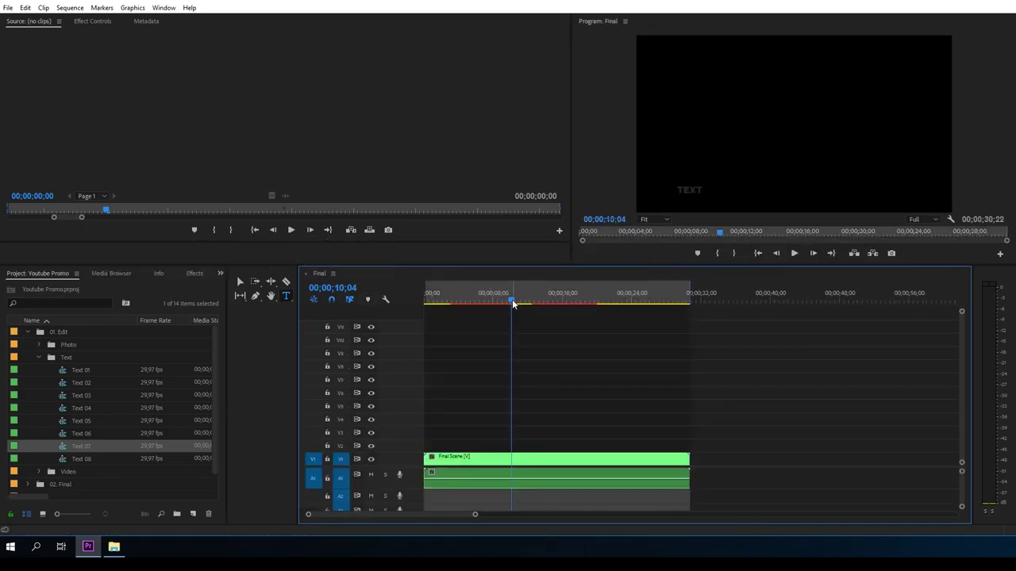
click(523, 300)
drag(533, 308, 545, 304)
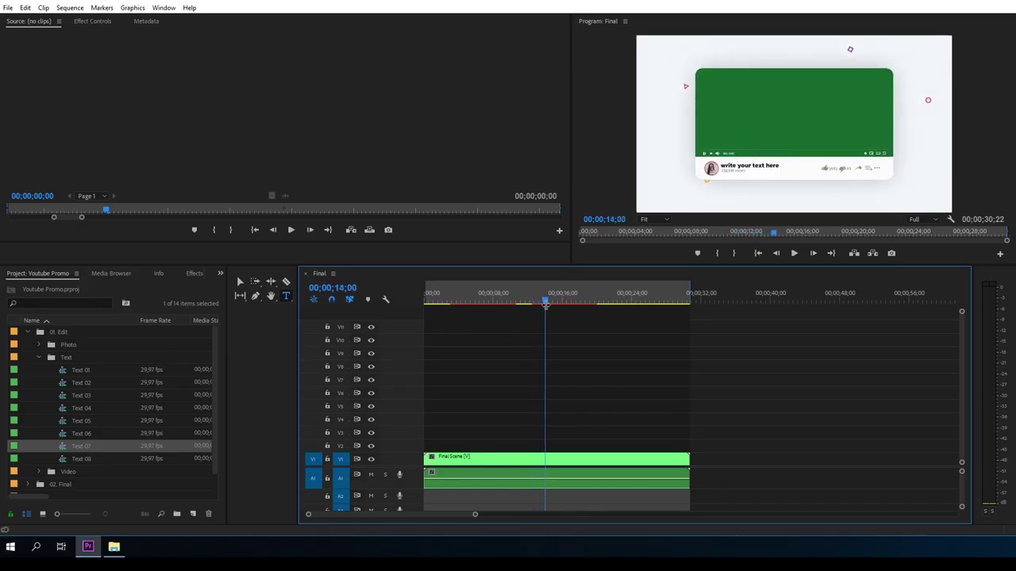
- Change the Text 08 button label from SUBSCRIBED to TEXT, returning the Element clips to about 24 seconds
double_click(83, 459)
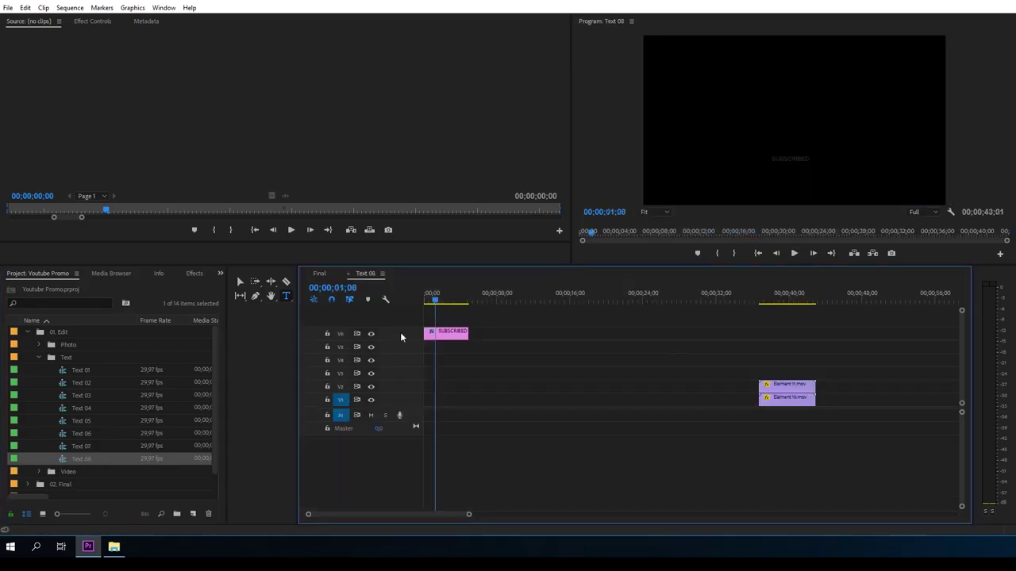
click(439, 303)
drag(439, 303, 443, 303)
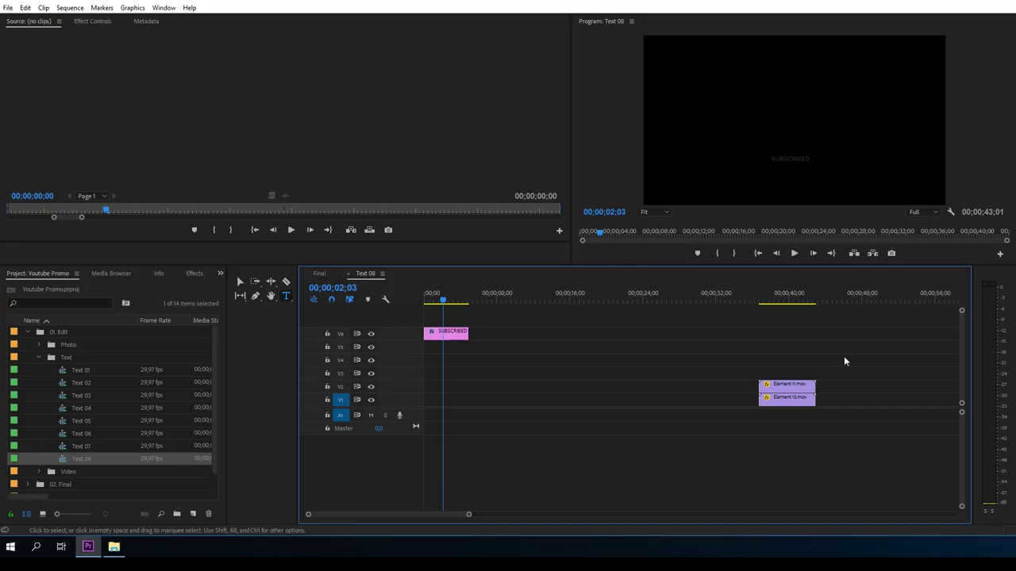
mouse_move(851, 355)
mouse_down()
mouse_move(762, 407)
mouse_move(449, 411)
mouse_move(454, 392)
mouse_up()
click(455, 336)
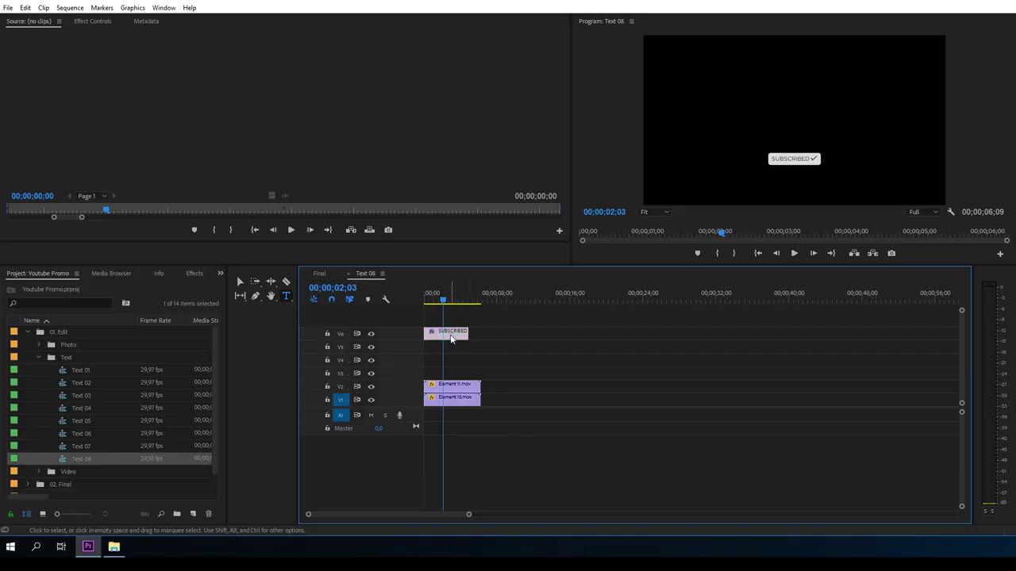
click(810, 158)
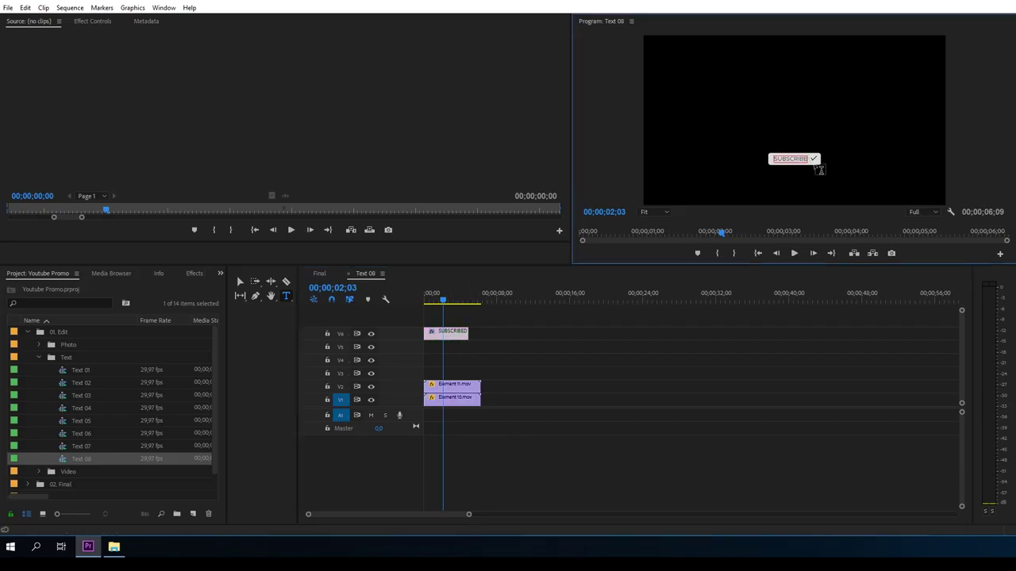
text(TEXT)
click(589, 346)
drag(443, 303, 427, 302)
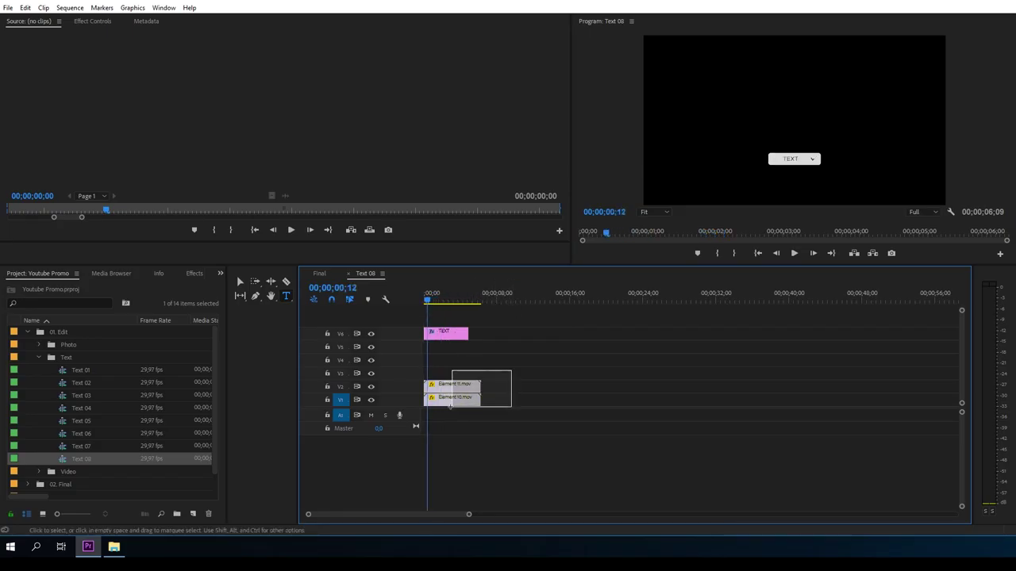
mouse_move(510, 369)
mouse_down()
mouse_move(432, 408)
mouse_move(660, 398)
mouse_up()
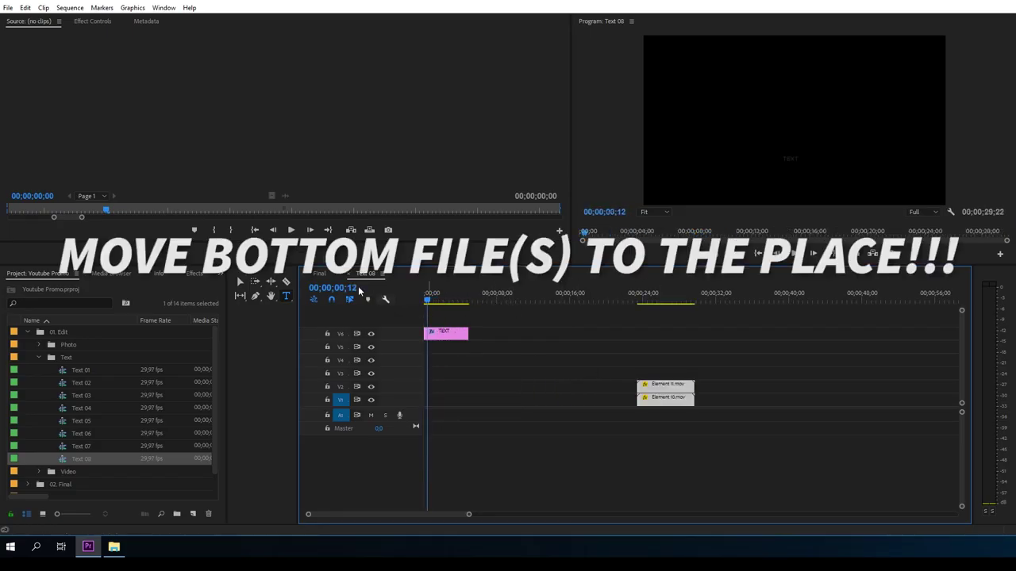
- Return to the Final sequence and check the new label on the end card
click(319, 274)
click(603, 302)
drag(612, 304, 665, 311)
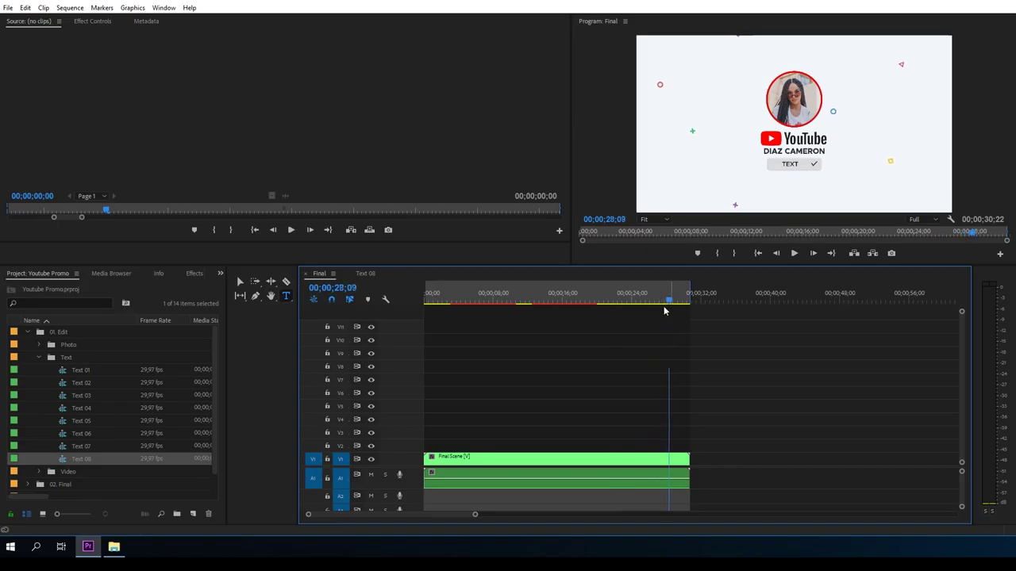
- Collapse the Text folder, select the Video folder and bring up the Test folder in File Explorer
click(38, 356)
click(63, 372)
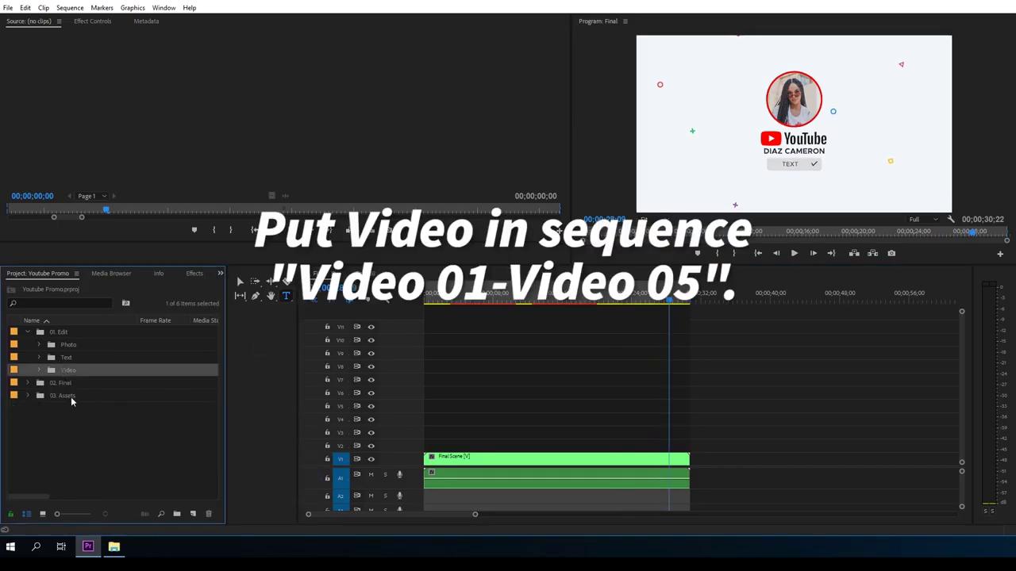
click(113, 547)
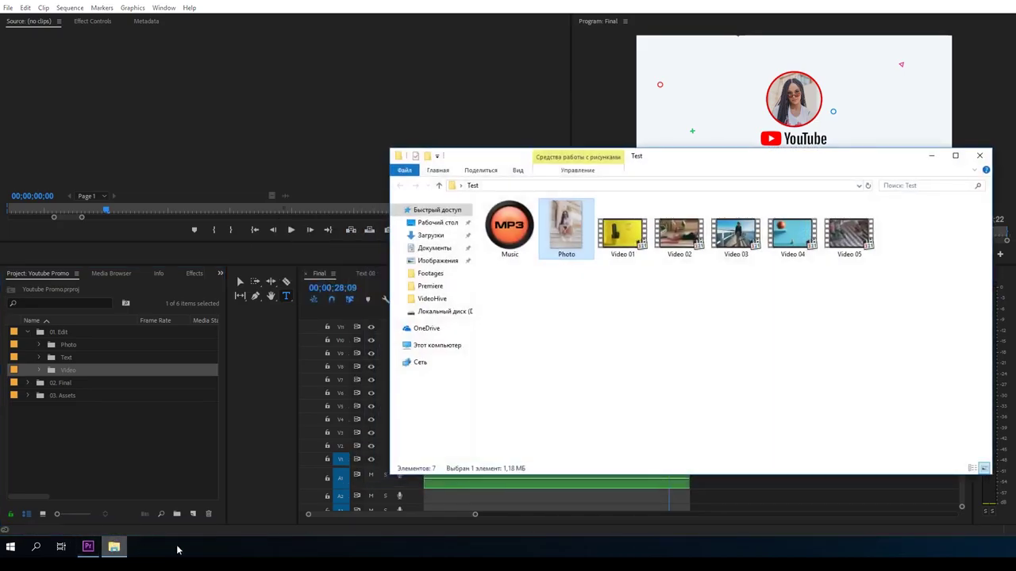
- Drag Video 01–05 from the Test folder into Premiere's Video bin and expand it to show them
drag(934, 227, 616, 252)
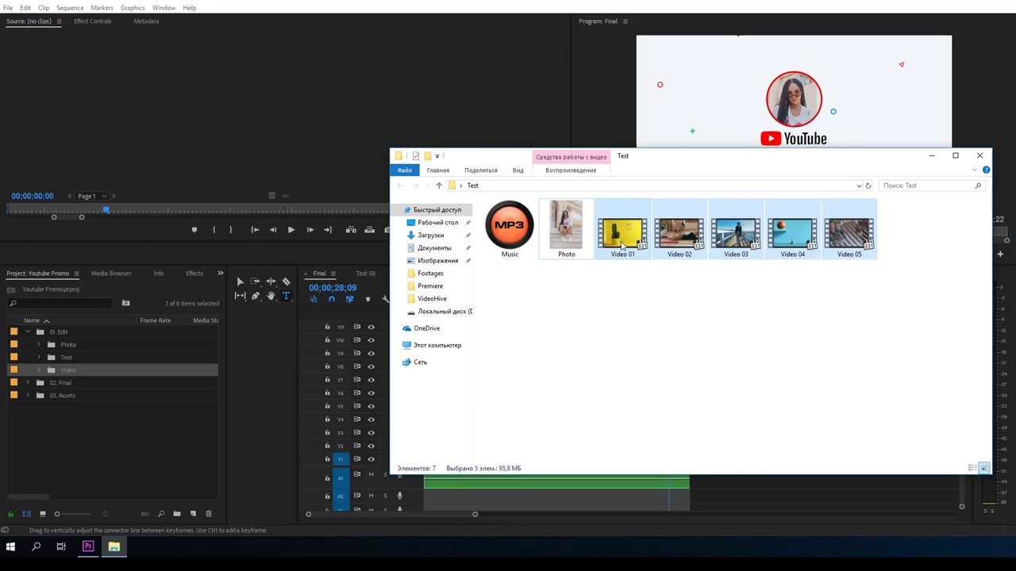
drag(622, 238, 111, 366)
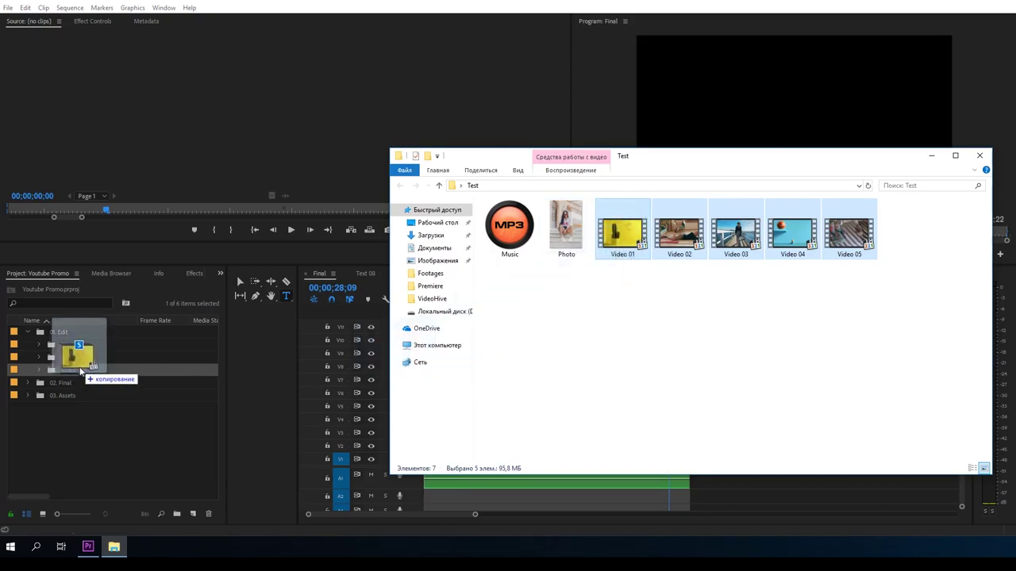
drag(75, 372, 80, 372)
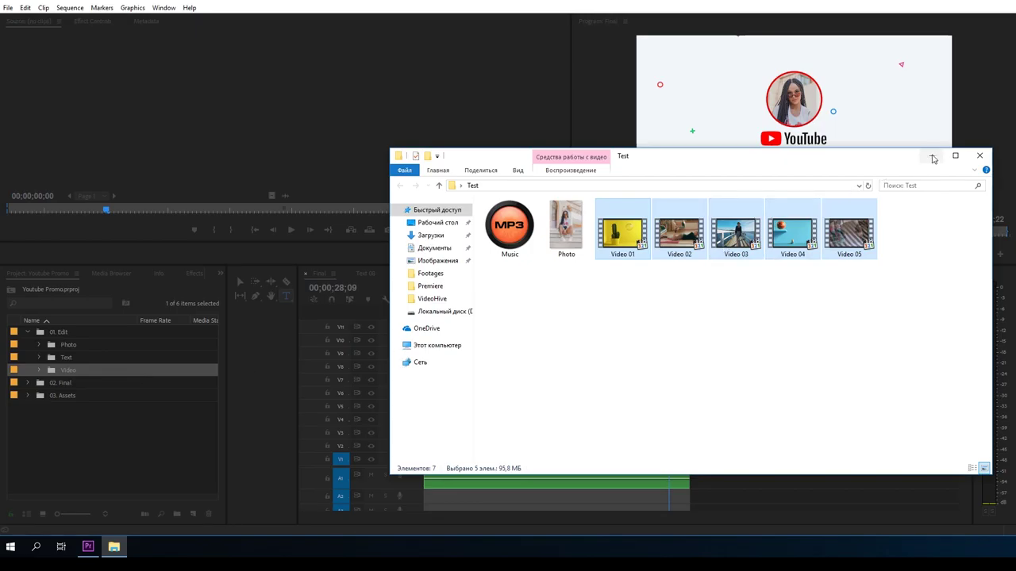
click(934, 157)
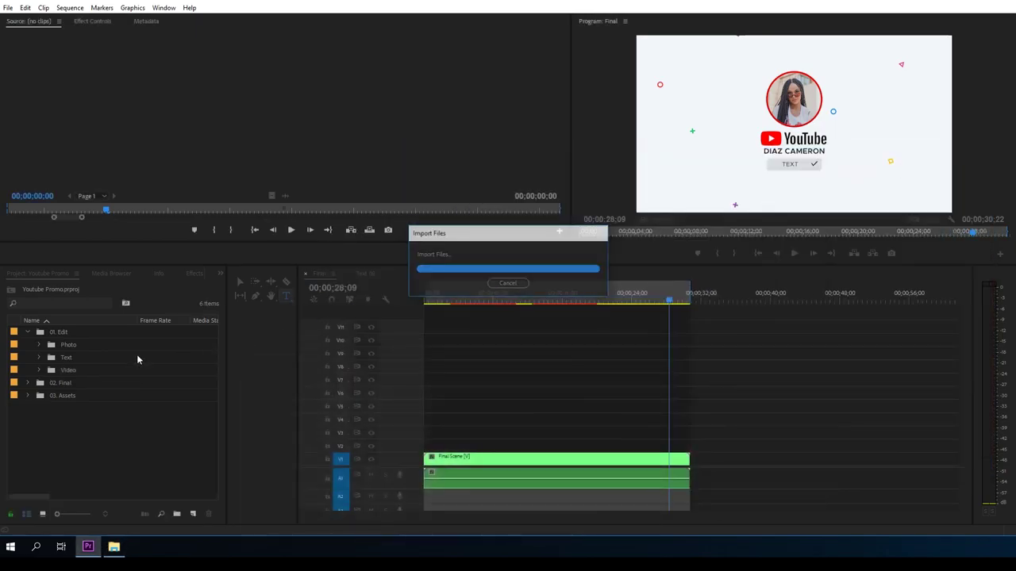
click(39, 371)
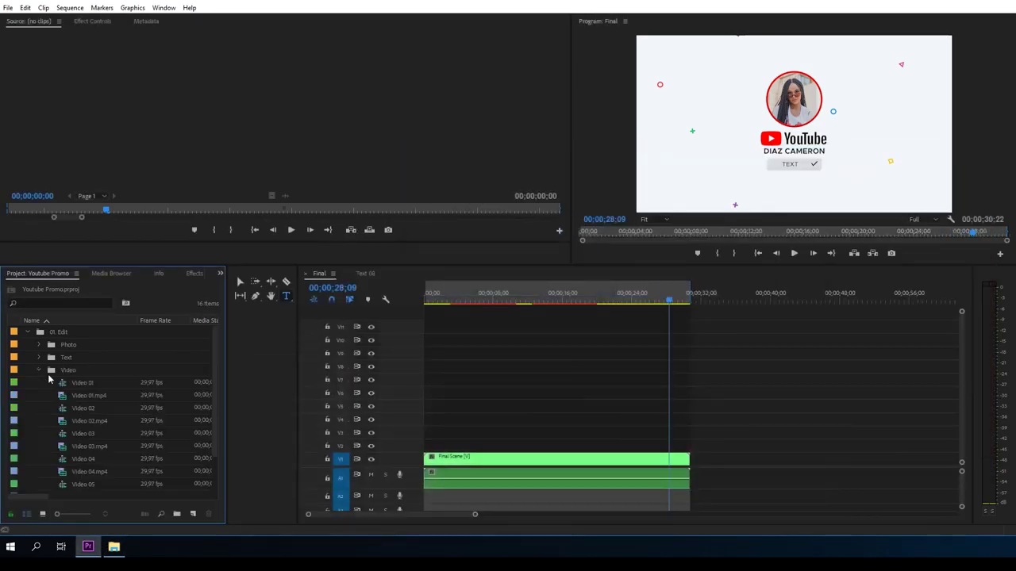
- Open the Video 01 through Video 05 sequences and drop Video 01.mp4 at the start of Video 01
scroll(86, 393, down, 1)
scroll(89, 377, down, 1)
double_click(86, 358)
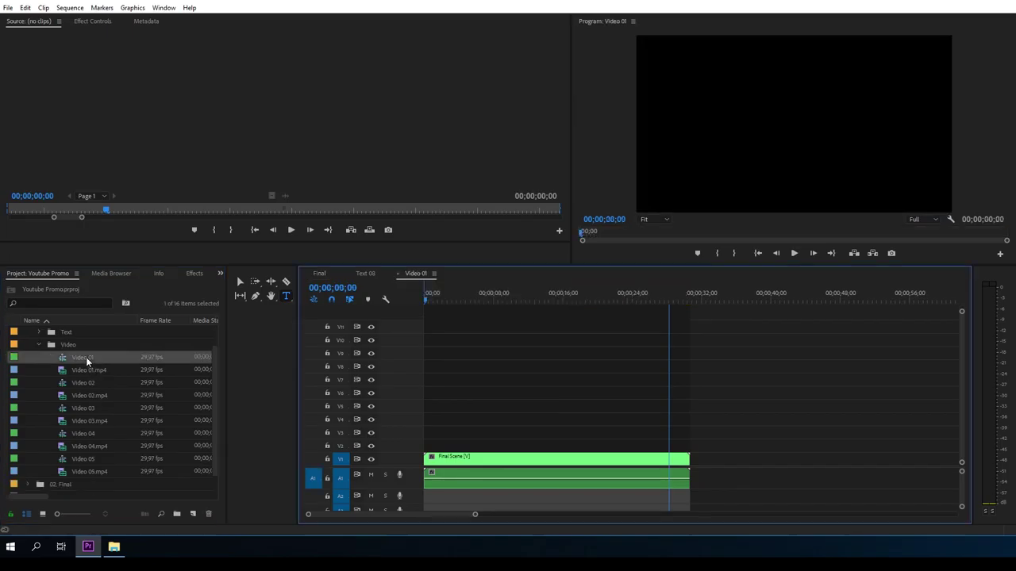
double_click(87, 382)
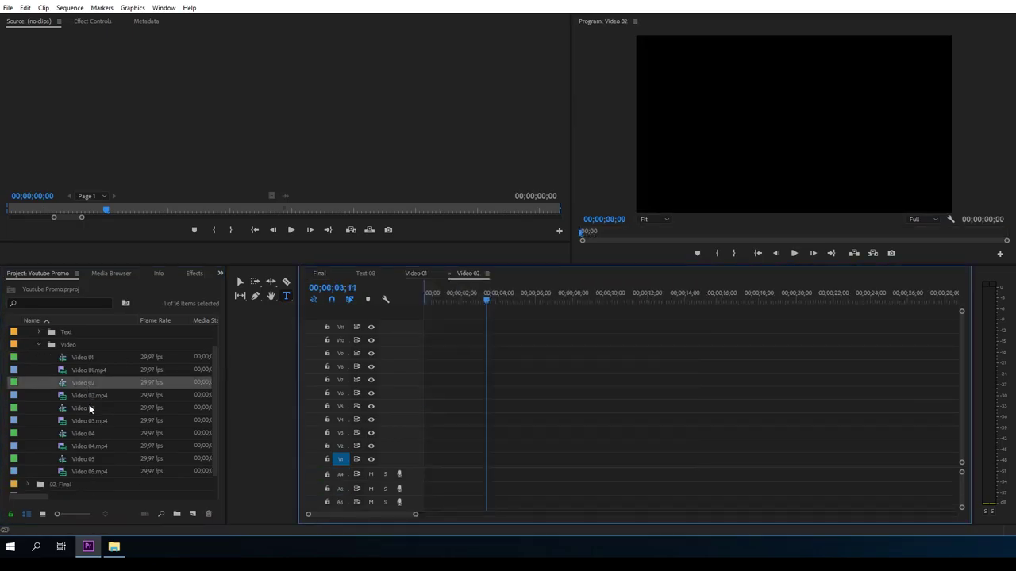
double_click(84, 407)
double_click(84, 432)
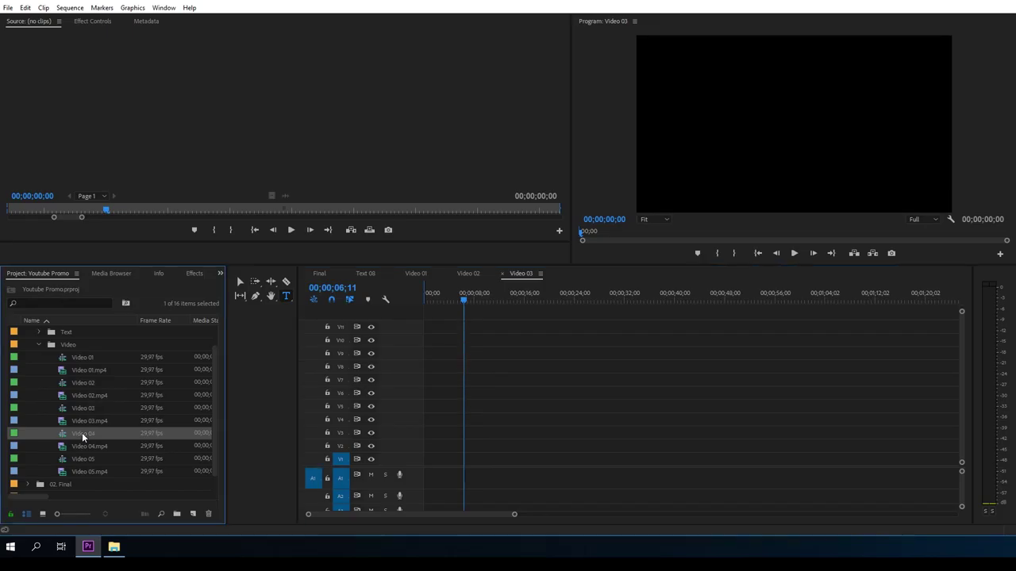
double_click(91, 461)
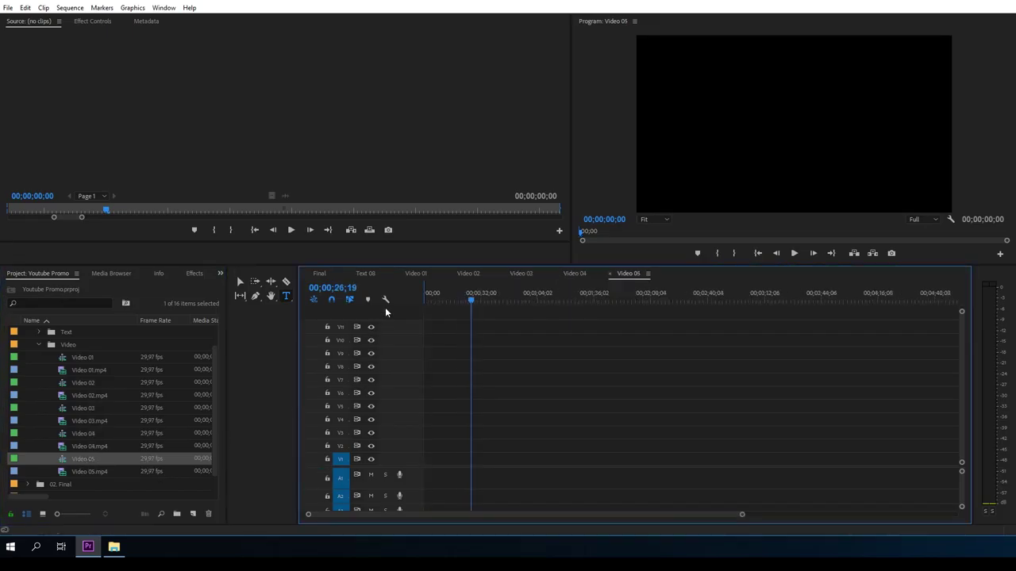
click(413, 274)
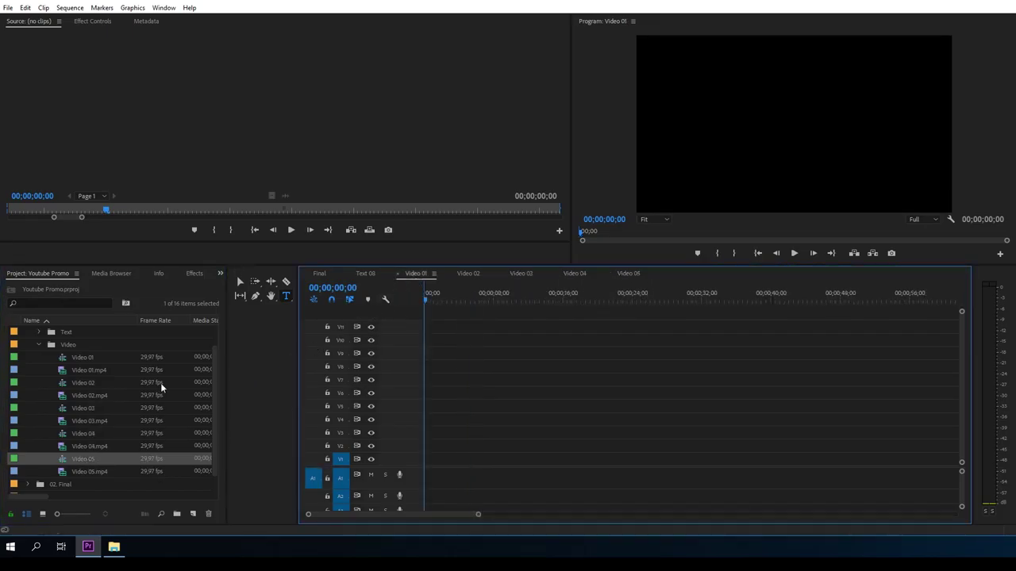
drag(94, 372, 434, 470)
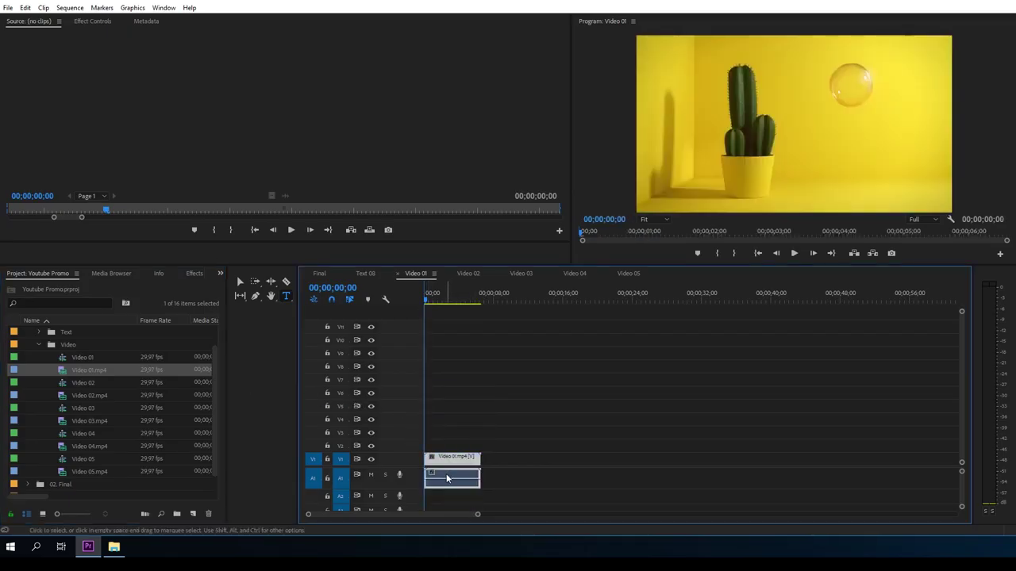
- Unlink Video 01.mp4's audio and delete it, leaving only the picture on V1
right_click(447, 478)
click(477, 189)
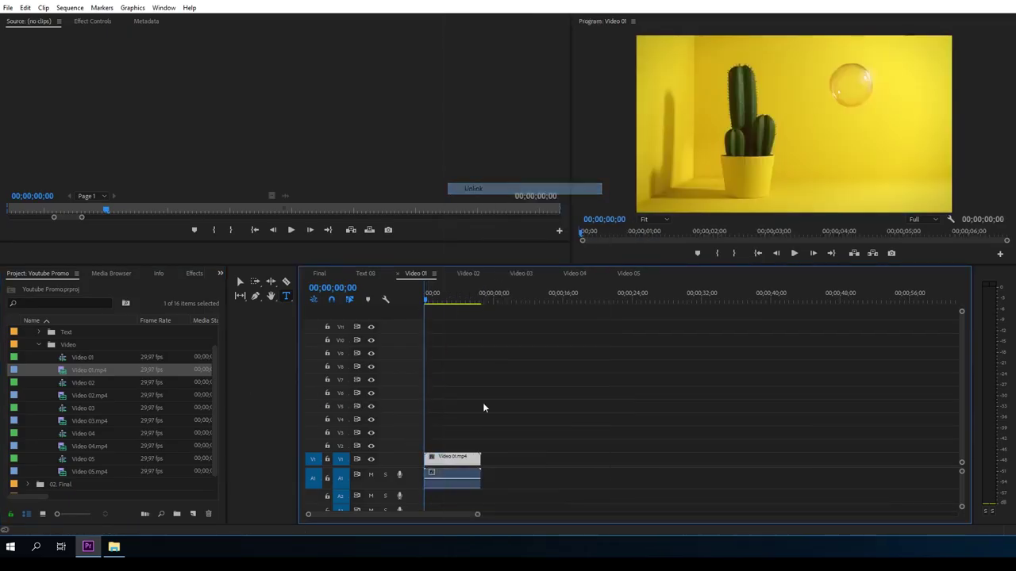
mouse_move(453, 477)
mouse_down()
mouse_move(532, 482)
mouse_move(511, 480)
mouse_up()
key(Delete)
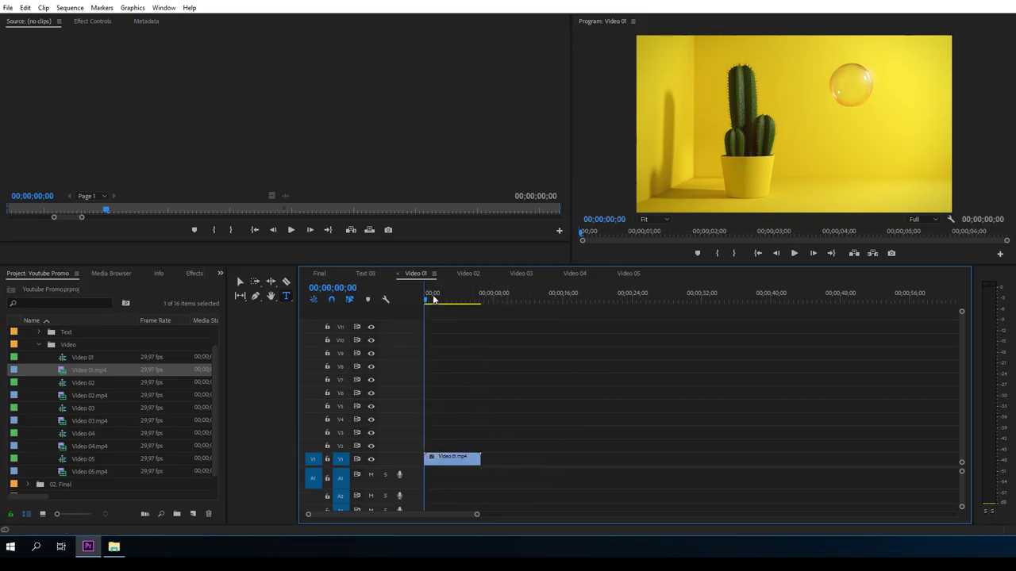
drag(433, 299, 438, 299)
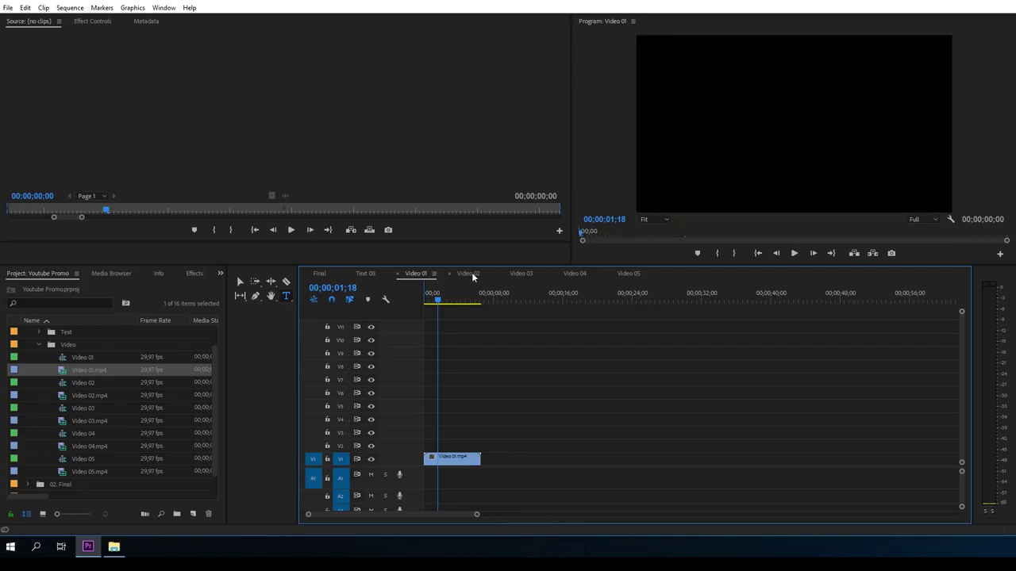
- Place Video 02.mp4 and Video 03.mp4 into their sequences and close the Video 01–03 tabs
click(471, 273)
drag(83, 394, 410, 458)
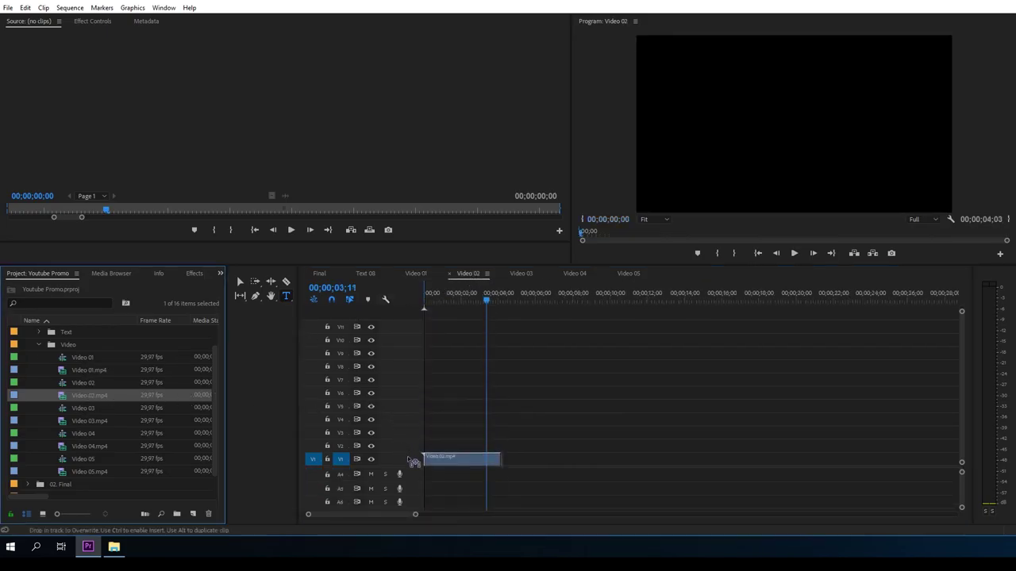
click(450, 273)
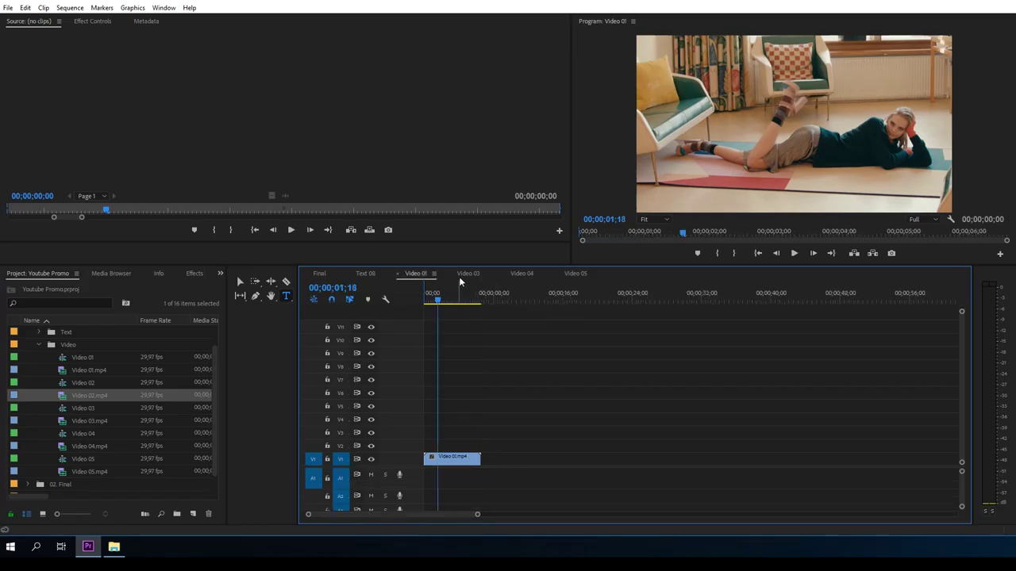
click(397, 273)
drag(86, 421, 428, 460)
click(439, 300)
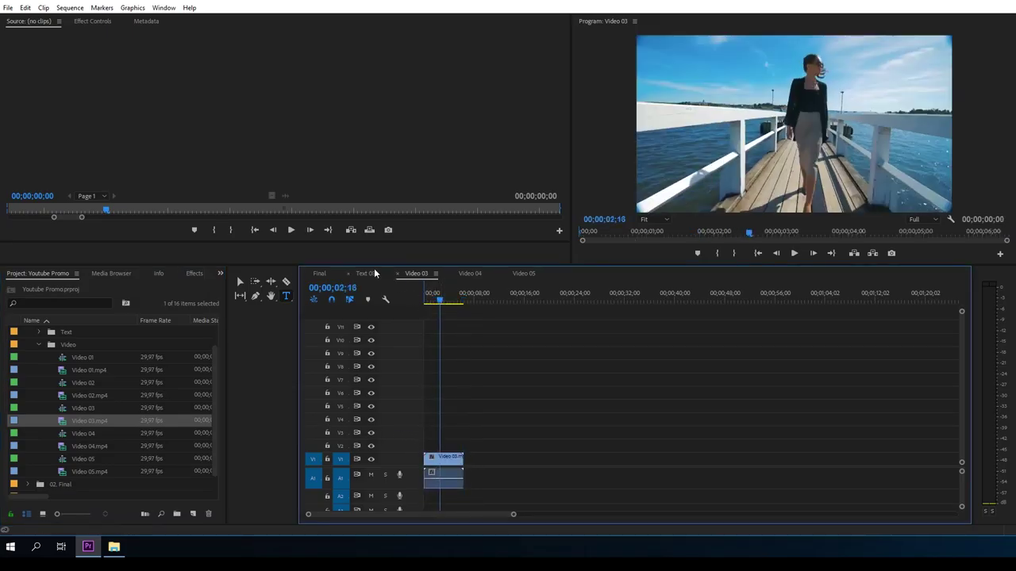
click(398, 274)
- Place Video 04.mp4 and Video 05.mp4 into their sequences, closing each tab to return to Final
click(421, 274)
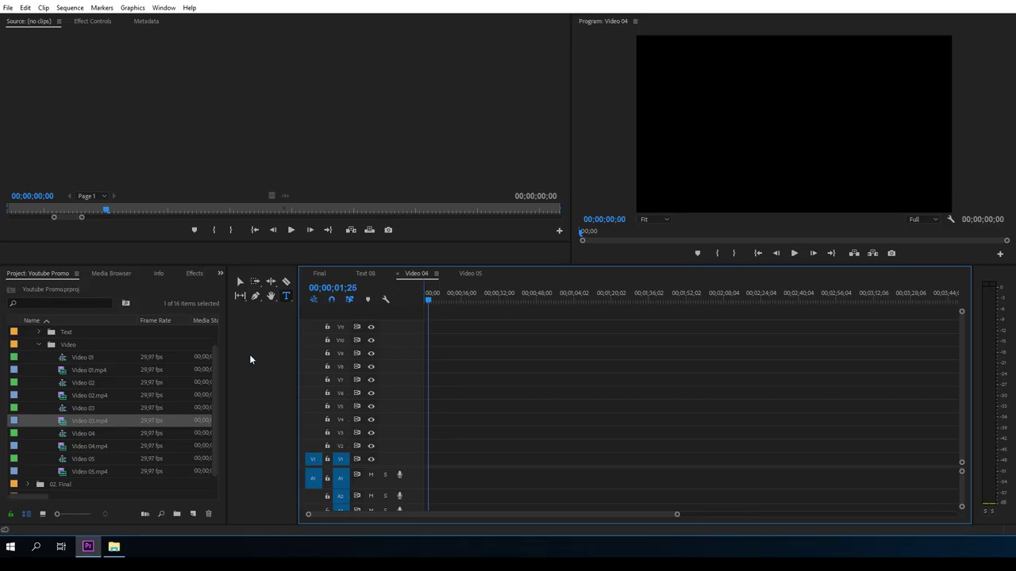
drag(83, 435, 338, 436)
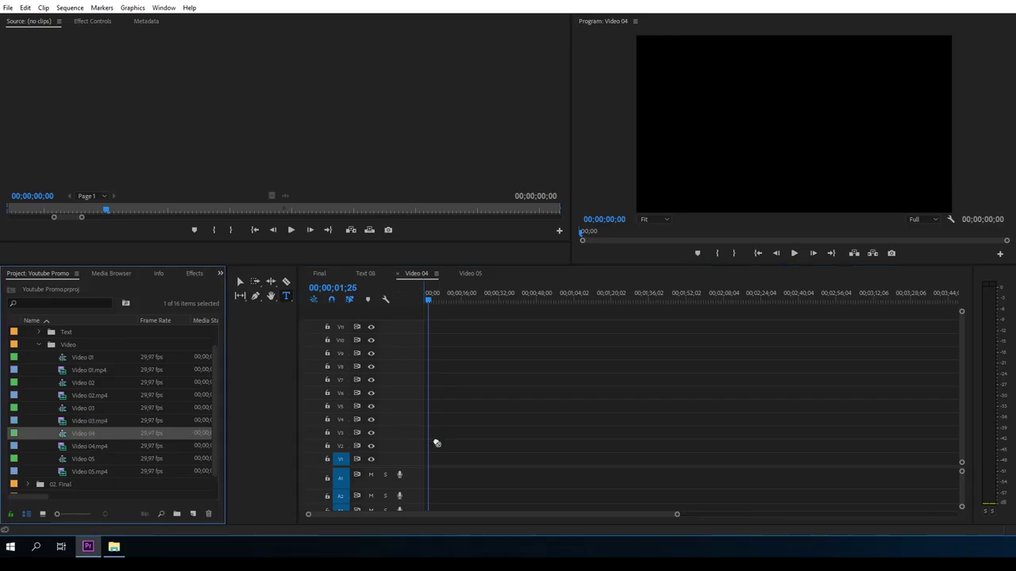
drag(95, 446, 418, 464)
click(398, 274)
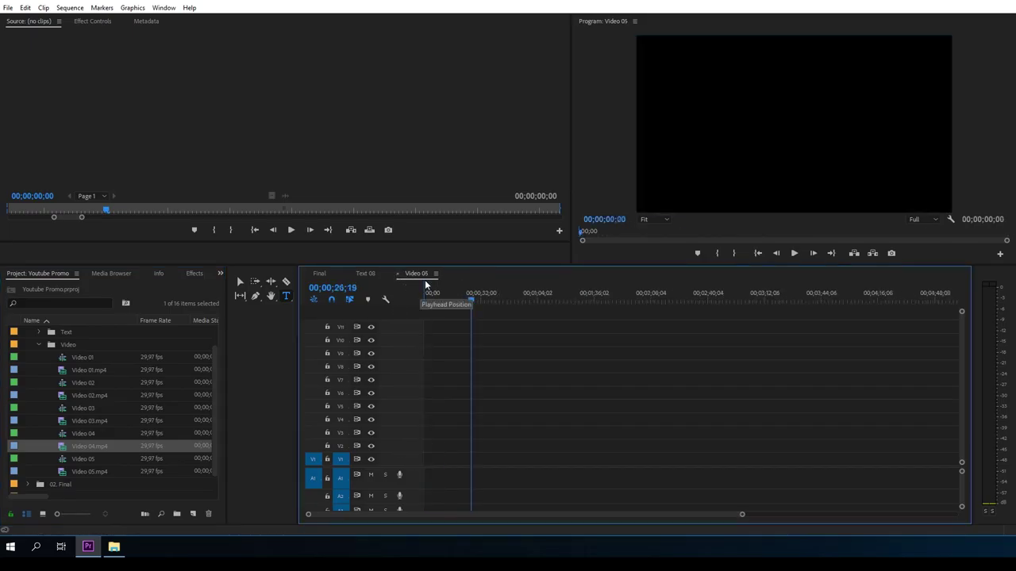
drag(87, 472, 406, 459)
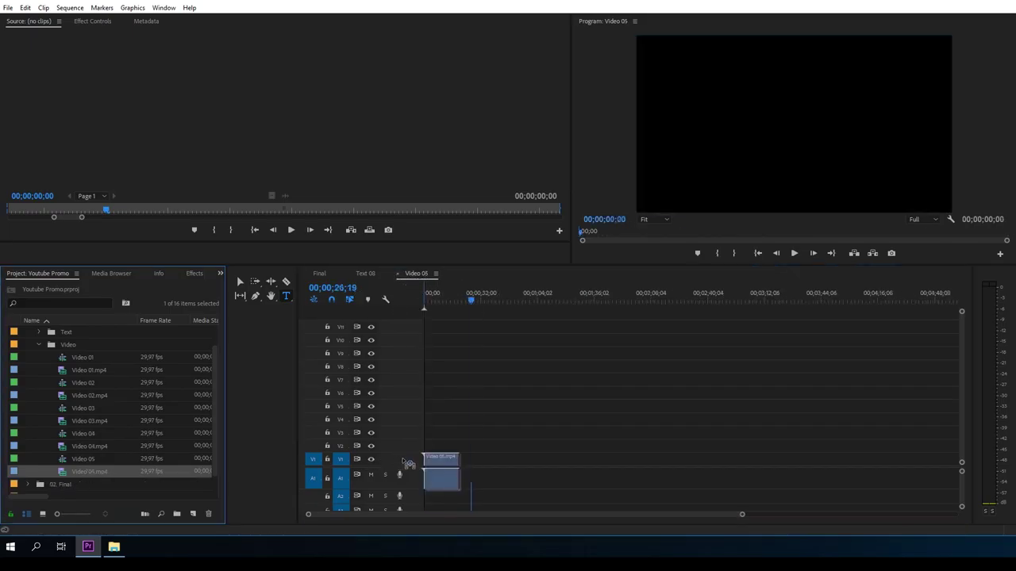
drag(433, 303, 434, 302)
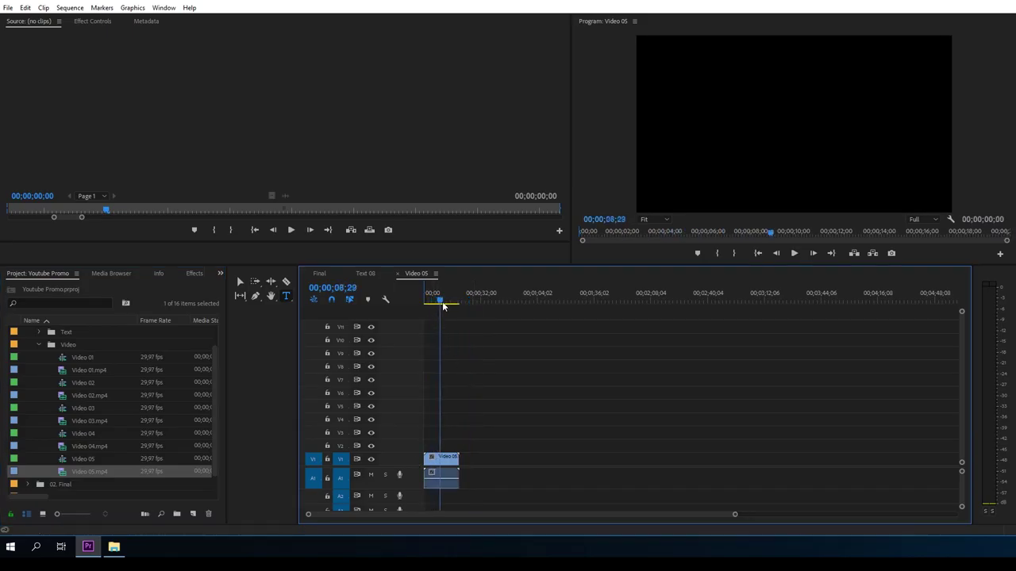
click(397, 274)
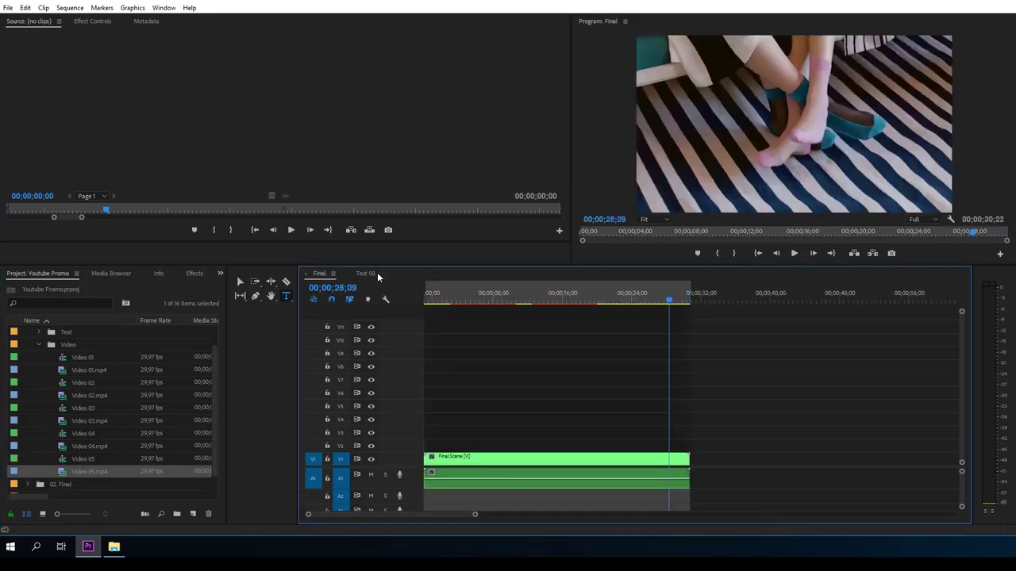
- Scrub through the Final sequence to review the new clips, then collapse the Video folder
drag(447, 302, 643, 316)
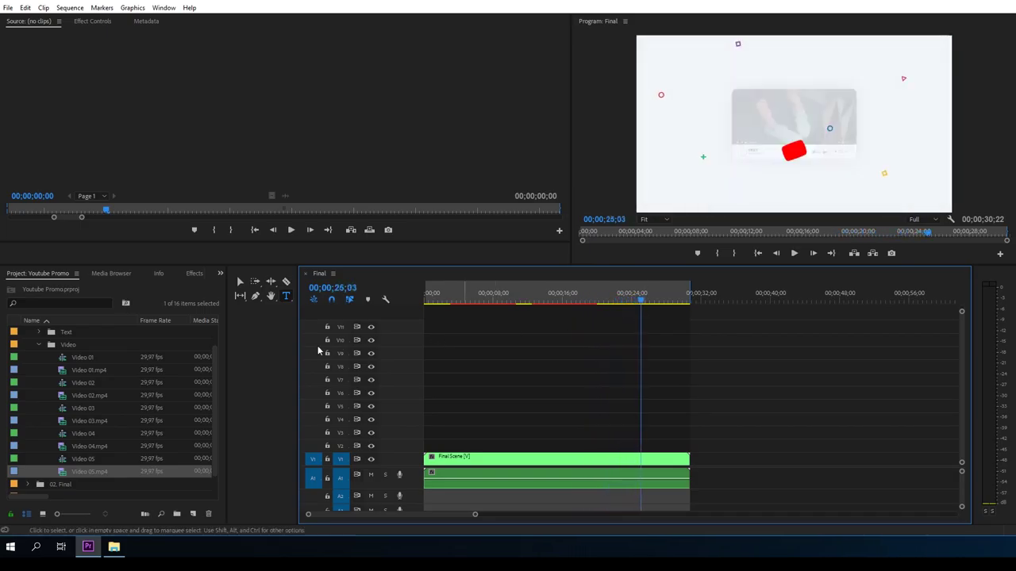
click(39, 346)
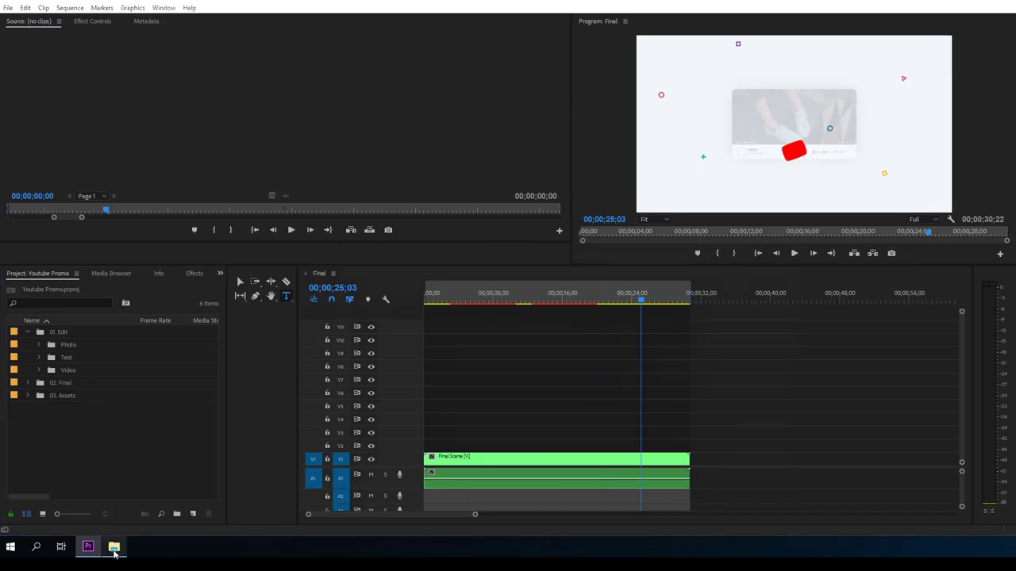
- Drag Music.mp3 from the Test folder into the Premiere Project panel and minimize Explorer
click(114, 551)
click(536, 349)
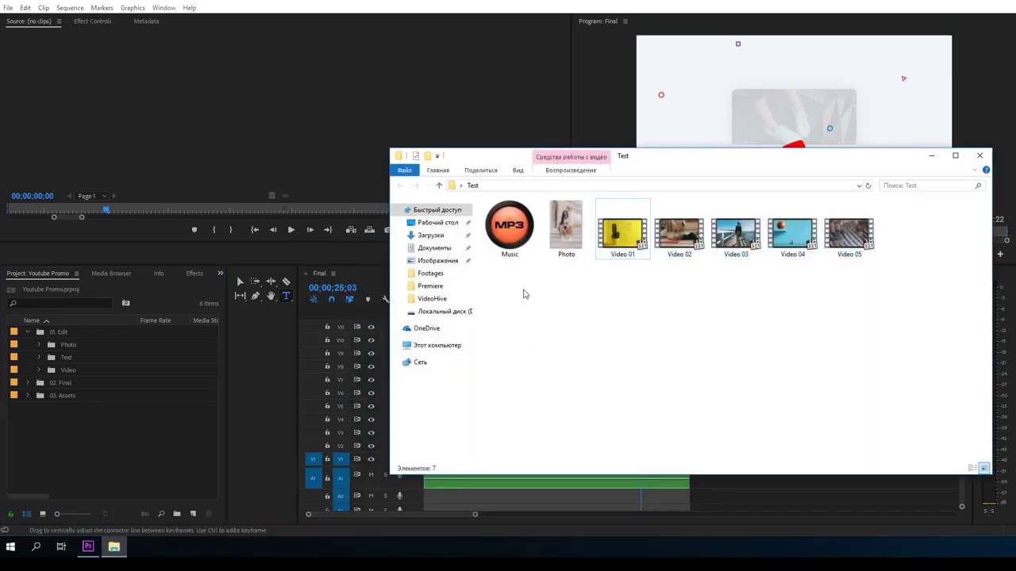
drag(510, 231, 136, 457)
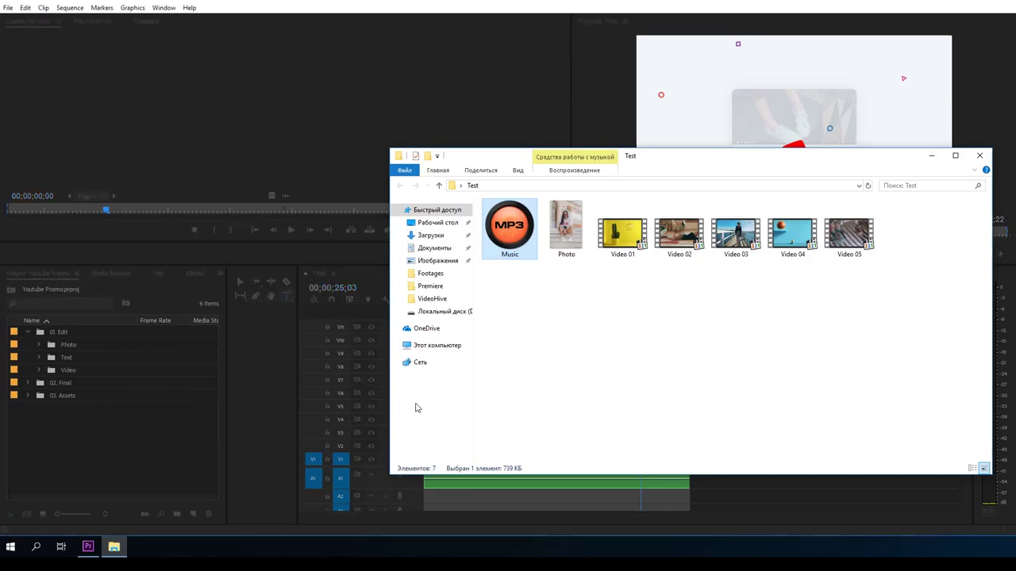
click(931, 156)
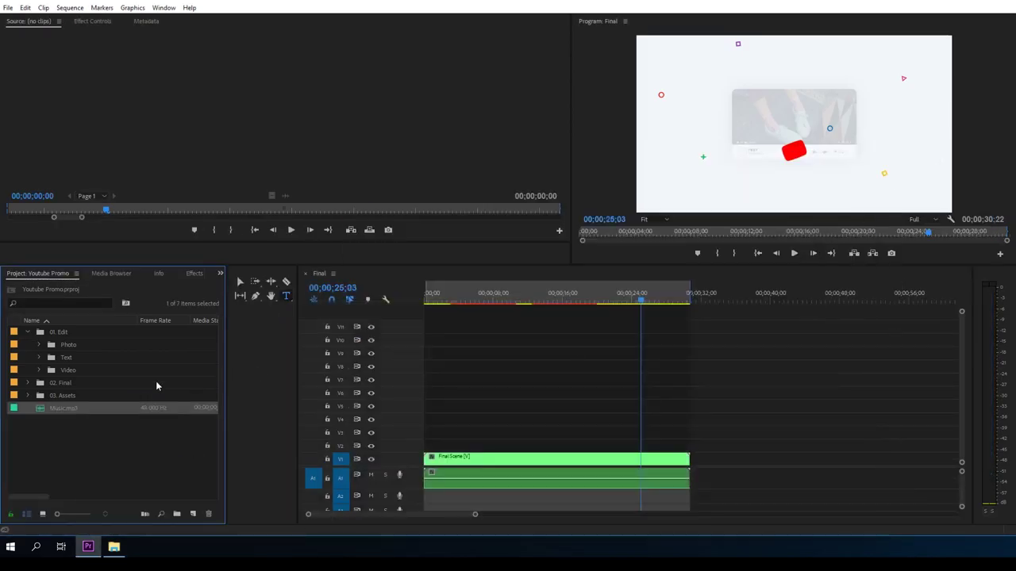
- Lay Music.mp3 on track A2 from the start of Final and scrub to the end to check it
drag(141, 439, 427, 505)
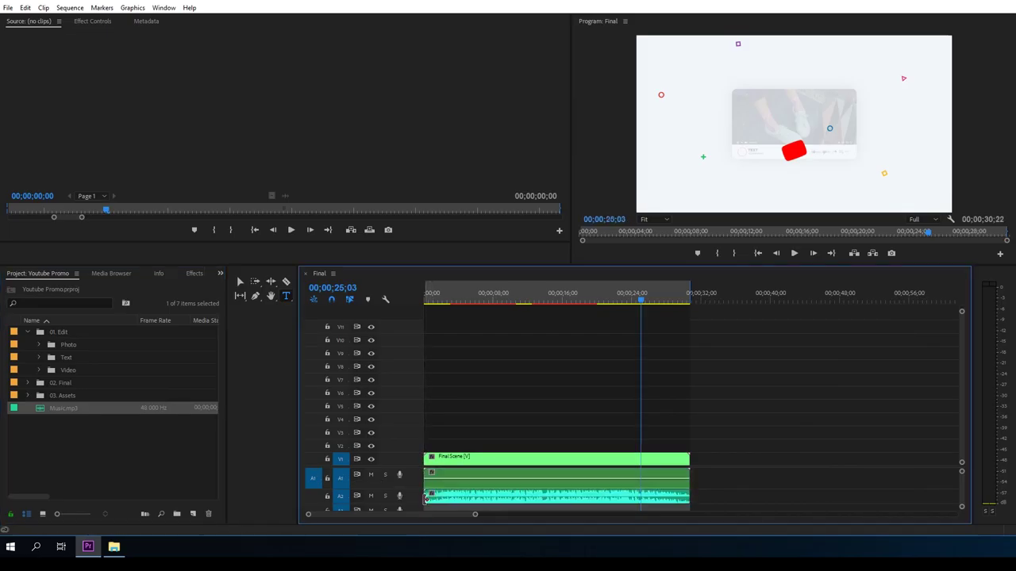
click(445, 300)
drag(456, 303, 514, 304)
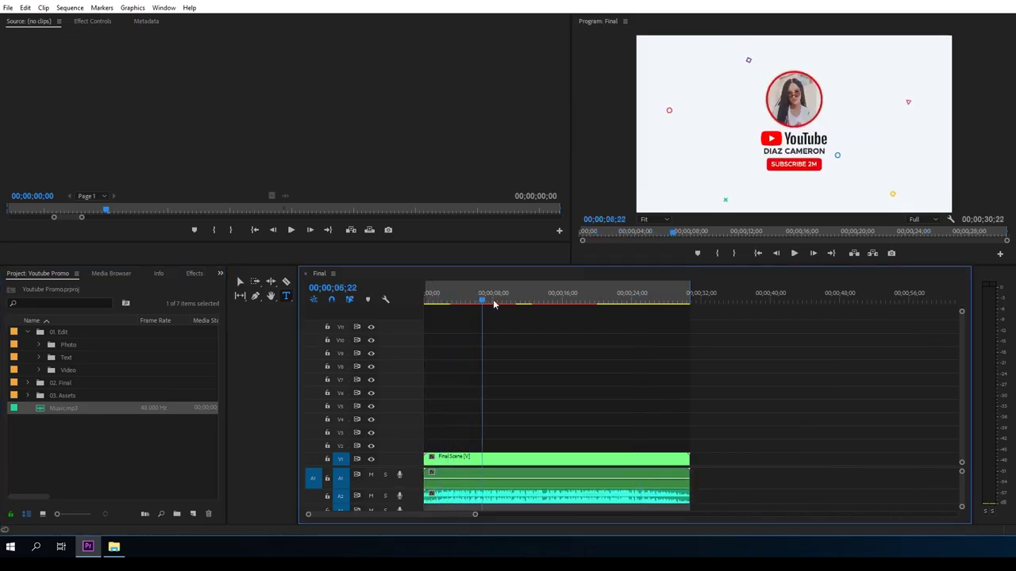
click(690, 292)
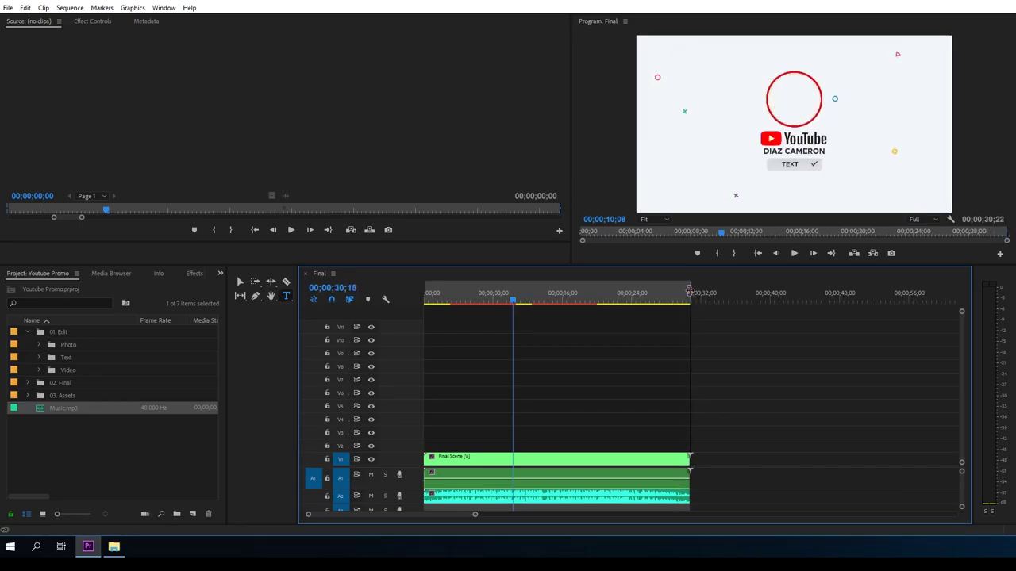
click(8, 8)
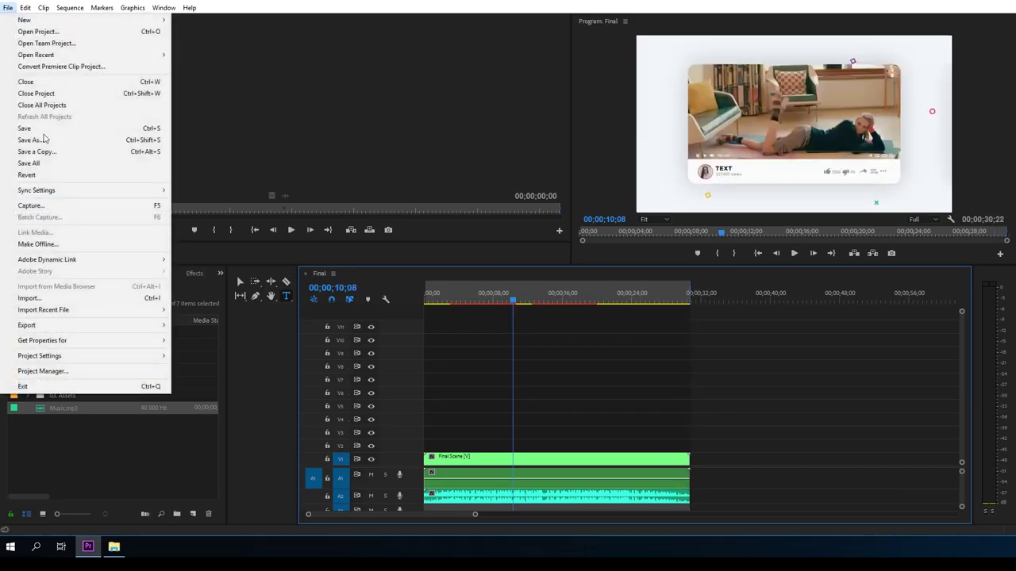
- Open File > Export > Media for Final (H.264 to Final.mp4) and center the Export Settings dialog
mouse_move(90, 325)
click(215, 325)
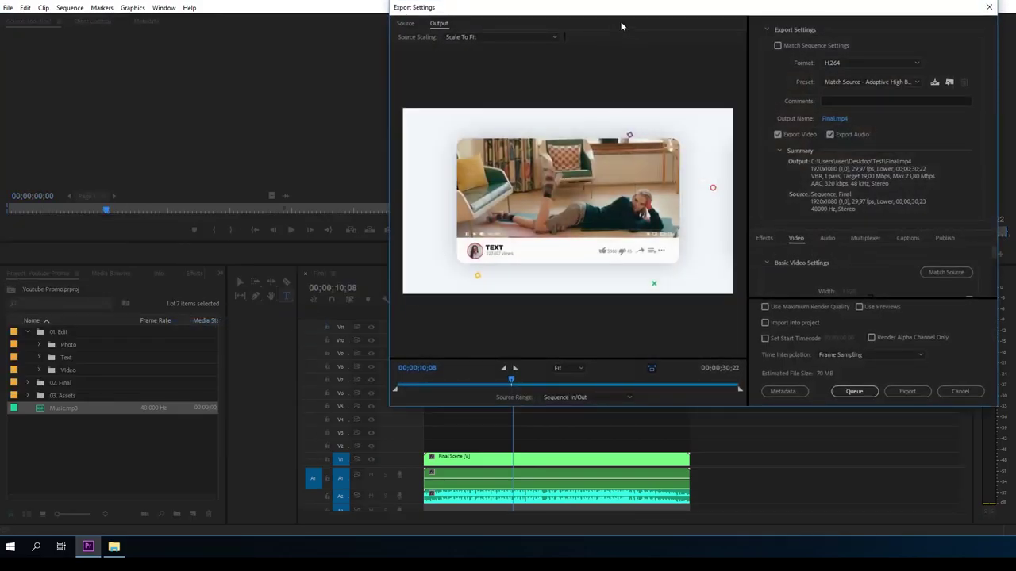
drag(626, 12, 521, 28)
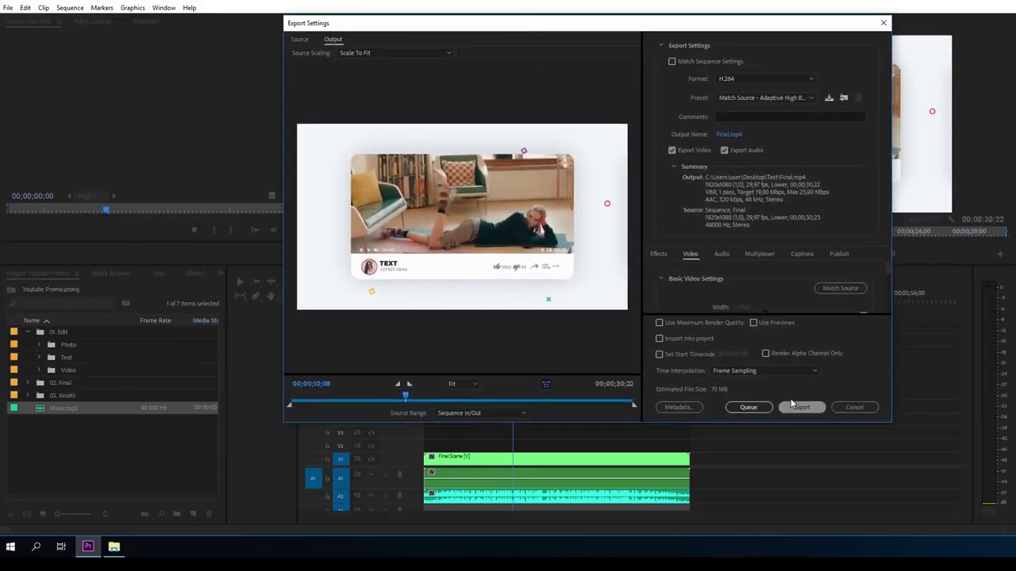